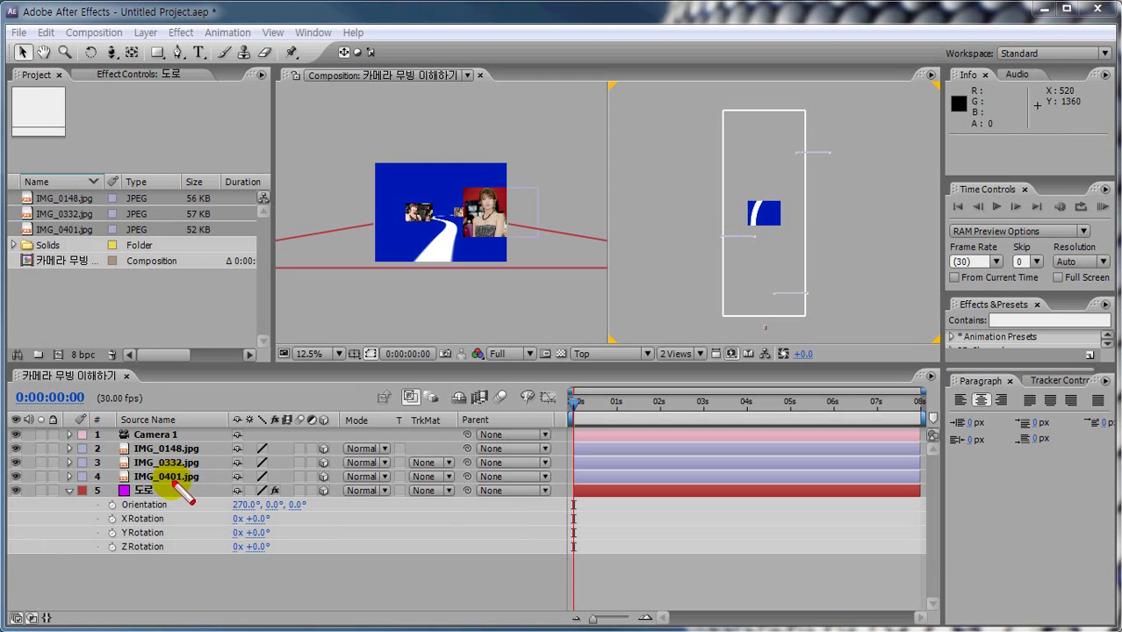
{"action": "mouse_move", "coordinate": [200, 466]}
{"action": "left_mouse_down"}
{"action": "mouse_move", "coordinate": [127, 465]}
{"action": "mouse_move", "coordinate": [206, 480]}
{"action": "left_mouse_up"}
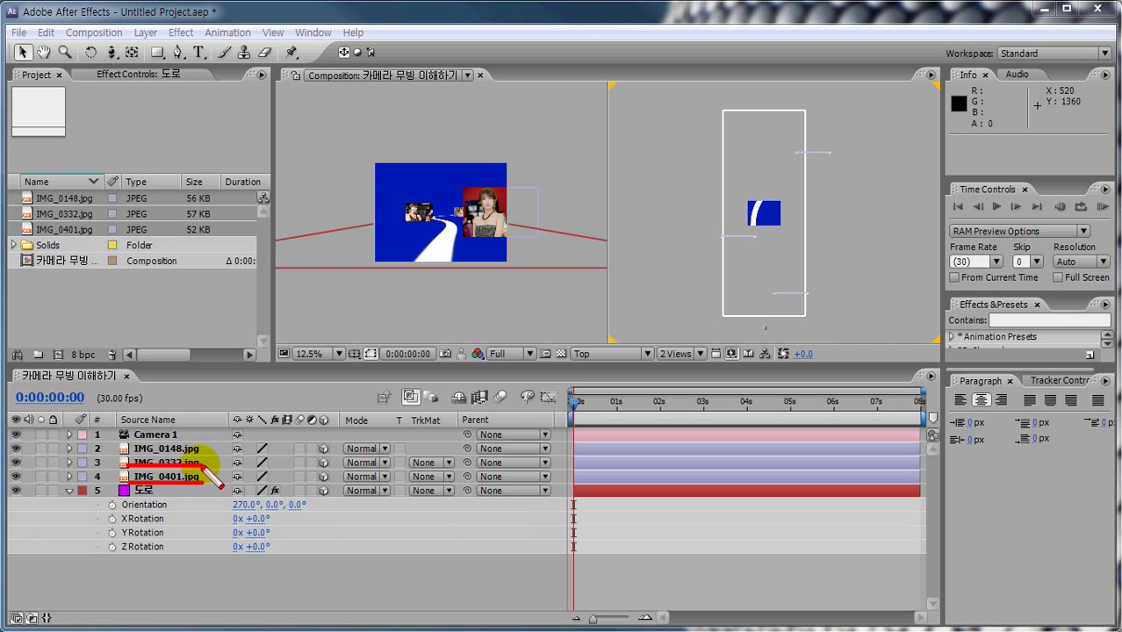
{"action": "left_click_drag", "start_coordinate": [128, 448], "coordinate": [201, 448]}
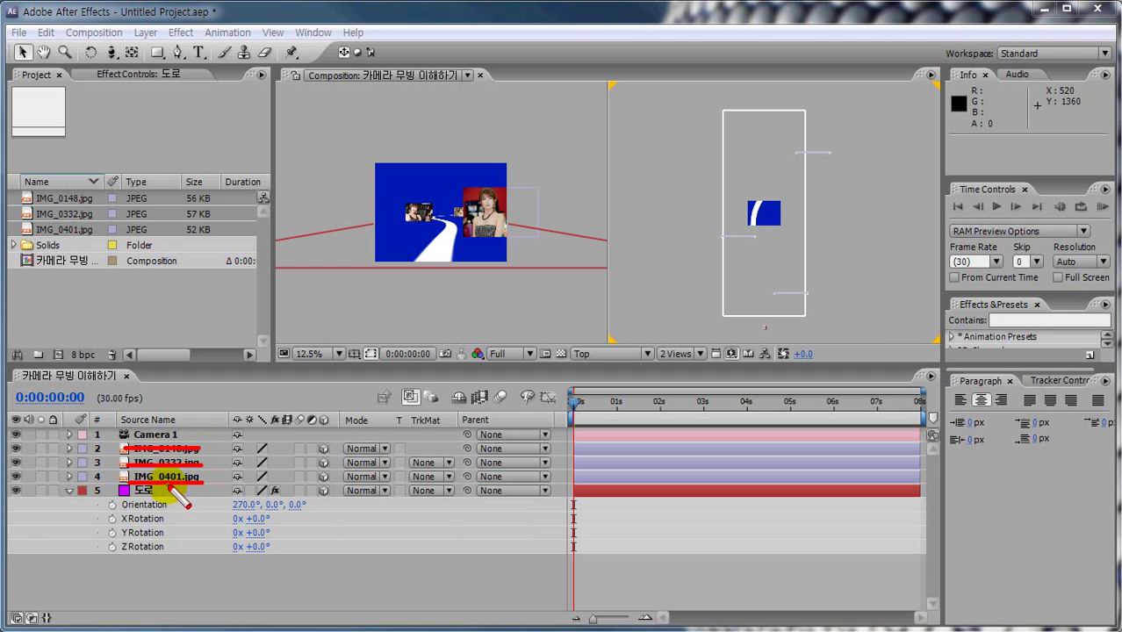
{"action": "key", "text": "Escape"}
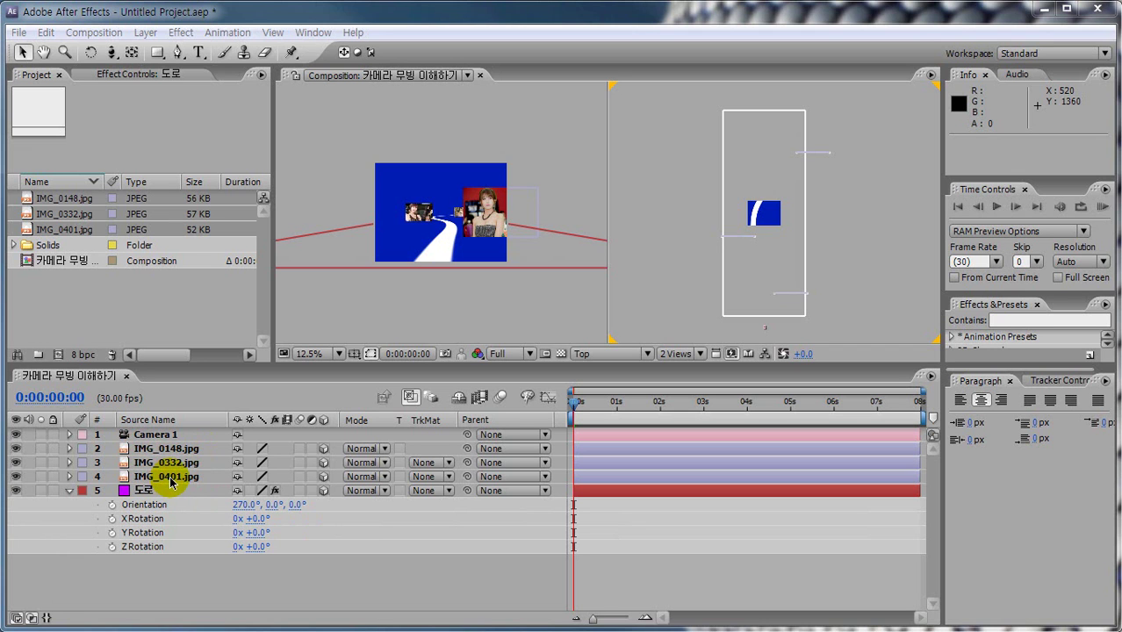
Rename the IMG_0401.jpg layer as 이미지1
{"action": "left_click", "coordinate": [172, 478]}
{"action": "key", "text": "Return"}
{"action": "type", "text": "dl"}
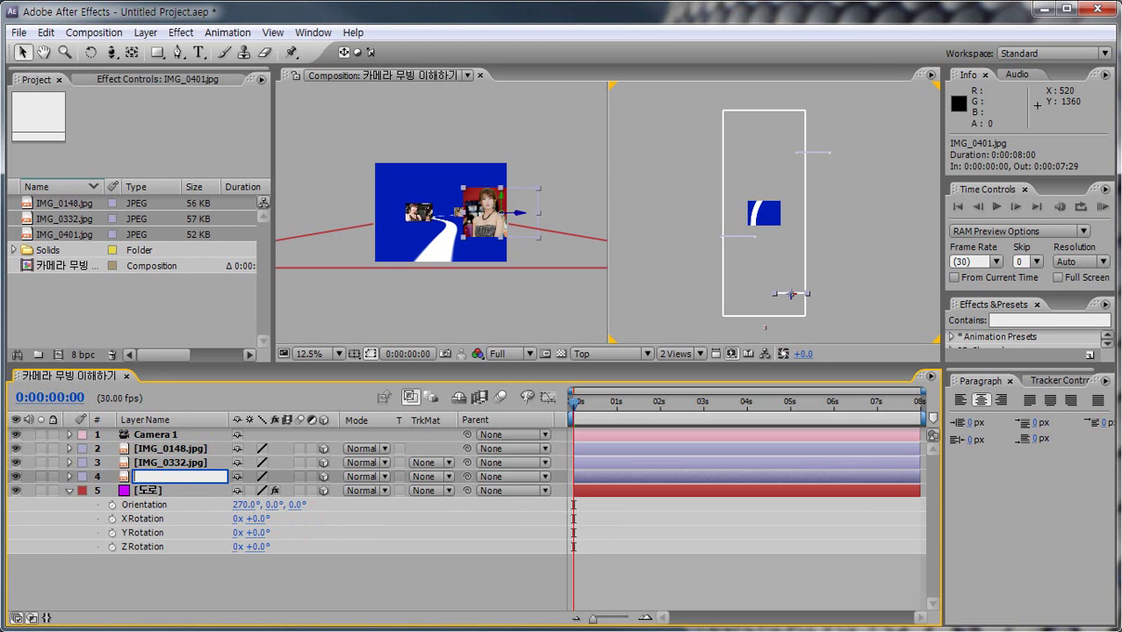
{"action": "key", "text": "Return"}
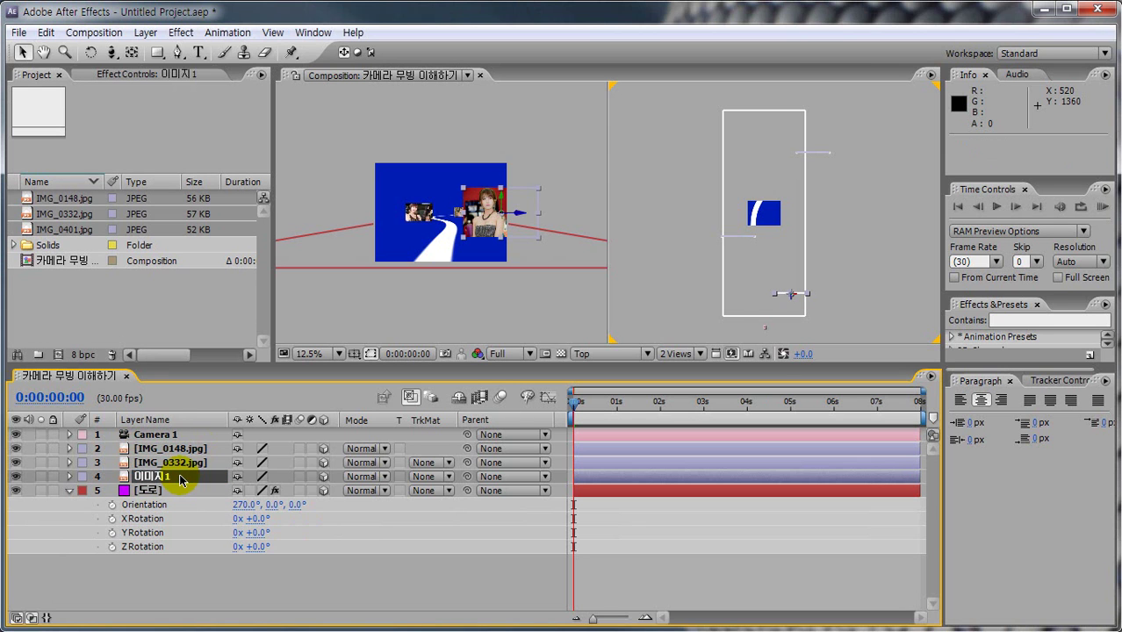
Rename the IMG_0332.jpg layer as 이미지2
{"action": "left_click", "coordinate": [188, 463]}
{"action": "key", "text": "Return"}
{"action": "type", "text": "dlald"}
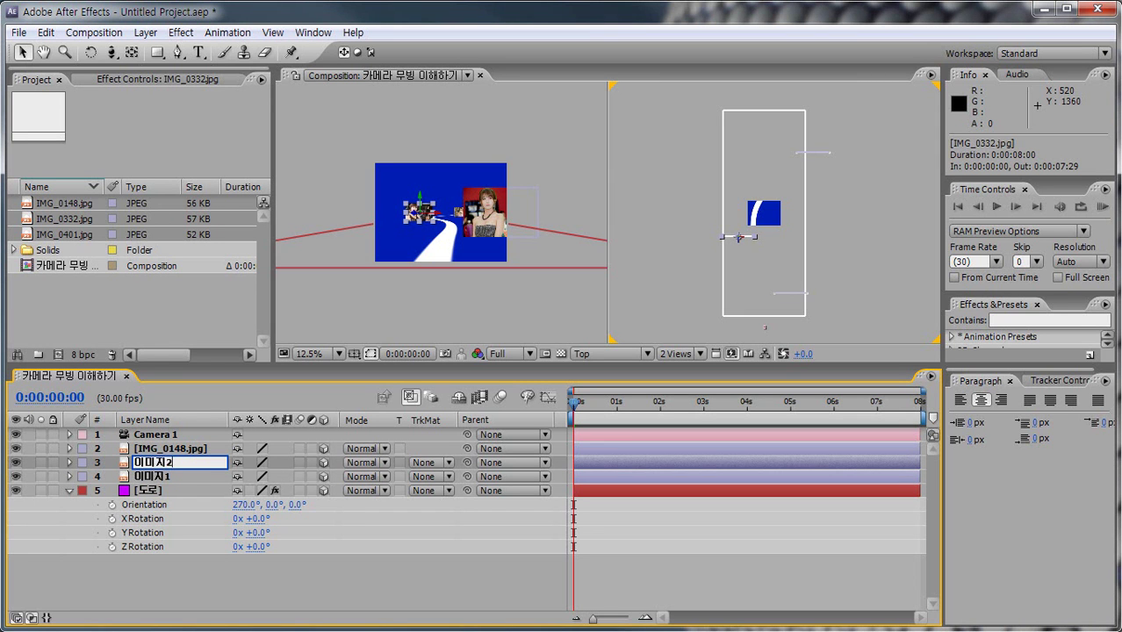
{"action": "type", "text": "wl2"}
{"action": "key", "text": "Return"}
Rename the IMG_0148.jpg layer as 이미지3
{"action": "left_click", "coordinate": [180, 449]}
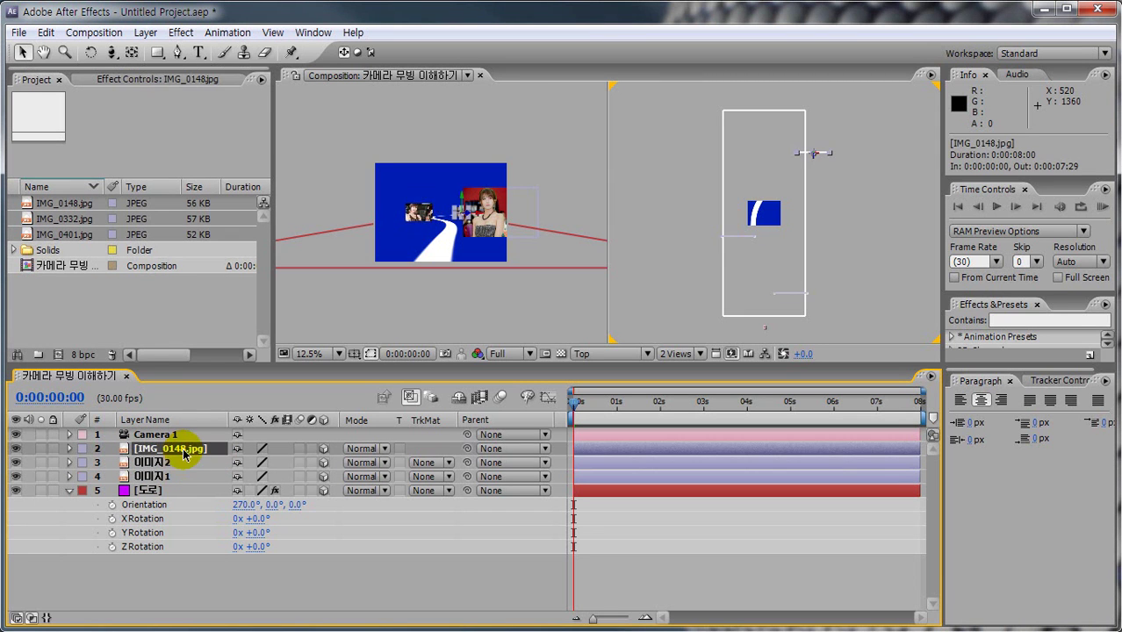
{"action": "key", "text": "Return"}
{"action": "type", "text": "dlald"}
{"action": "type", "text": "3"}
{"action": "key", "text": "Return"}
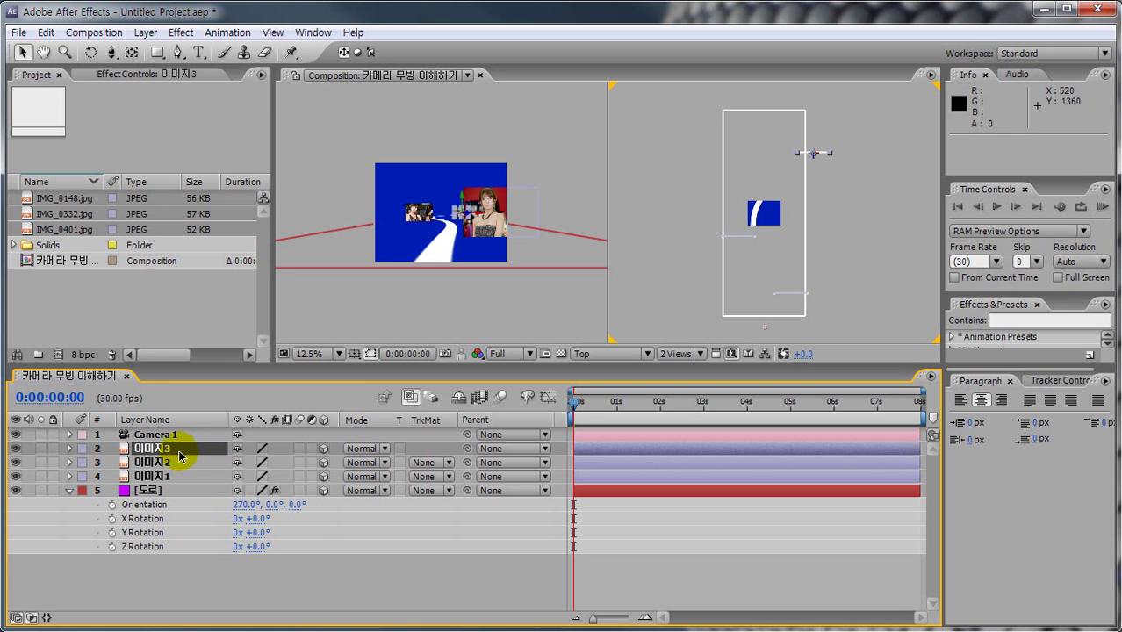
Collapse the 도로 layer's properties and reveal only the Position property of Camera 1
{"action": "left_click", "coordinate": [69, 490]}
{"action": "left_click", "coordinate": [178, 436]}
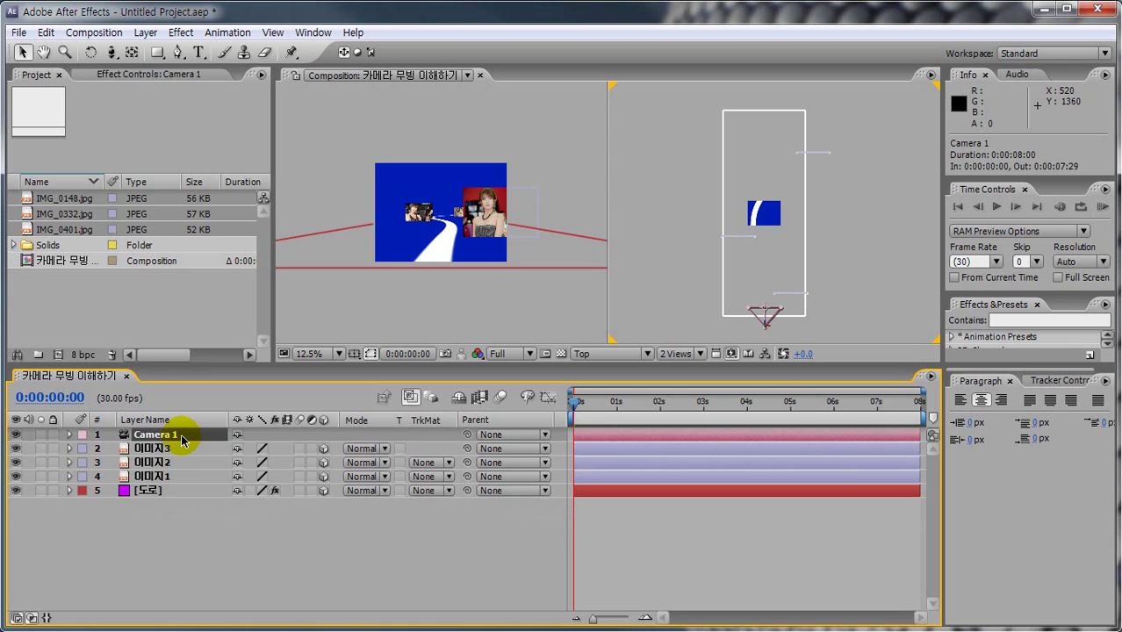
{"action": "key", "text": "p"}
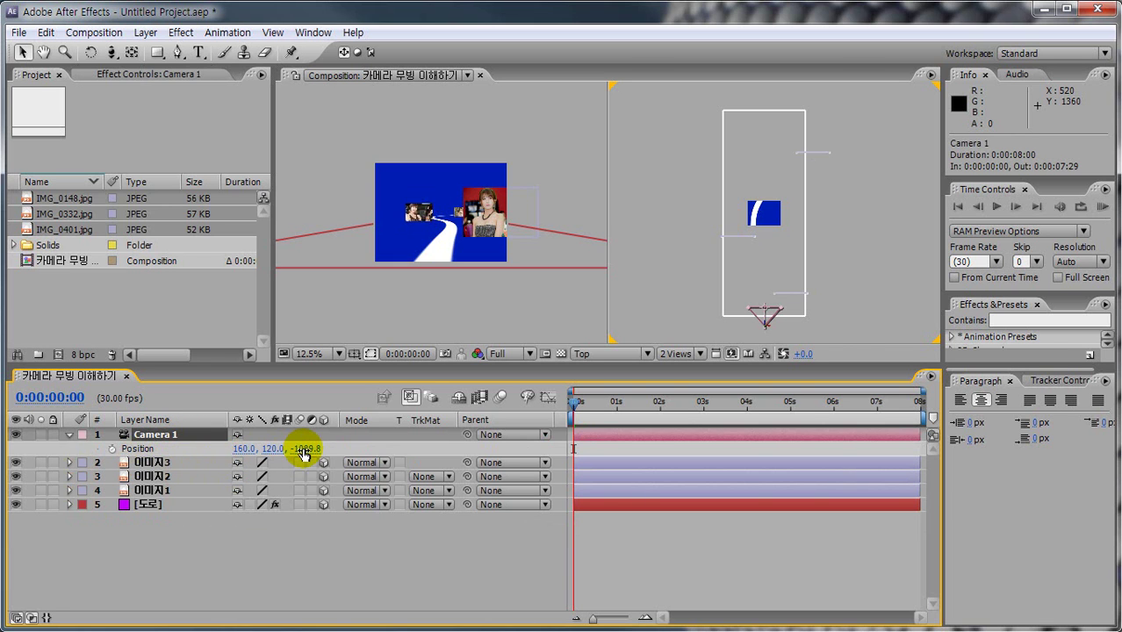
{"action": "left_click_drag", "start_coordinate": [303, 453], "coordinate": [299, 453]}
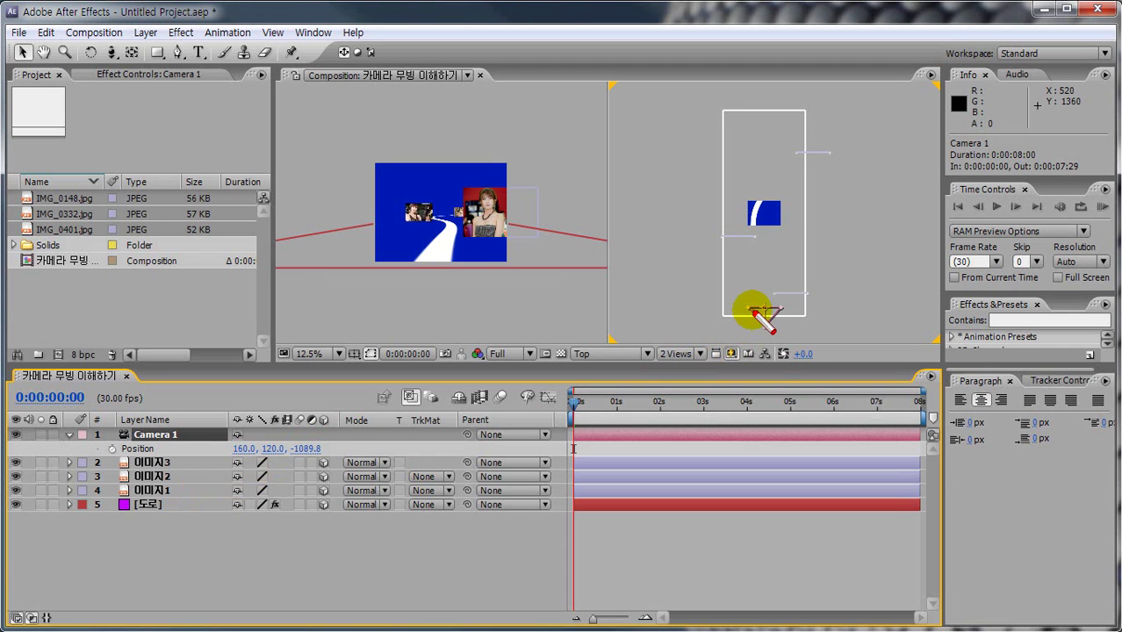
{"action": "mouse_move", "coordinate": [427, 286]}
{"action": "left_mouse_down"}
{"action": "mouse_move", "coordinate": [448, 230]}
{"action": "mouse_move", "coordinate": [433, 201]}
{"action": "mouse_move", "coordinate": [466, 220]}
{"action": "mouse_move", "coordinate": [439, 171]}
{"action": "mouse_move", "coordinate": [461, 233]}
{"action": "left_mouse_up"}
{"action": "mouse_move", "coordinate": [464, 300]}
{"action": "left_mouse_down"}
{"action": "mouse_move", "coordinate": [414, 311]}
{"action": "mouse_move", "coordinate": [367, 195]}
{"action": "mouse_move", "coordinate": [469, 141]}
{"action": "mouse_move", "coordinate": [523, 194]}
{"action": "mouse_move", "coordinate": [496, 270]}
{"action": "mouse_move", "coordinate": [456, 301]}
{"action": "left_mouse_up"}
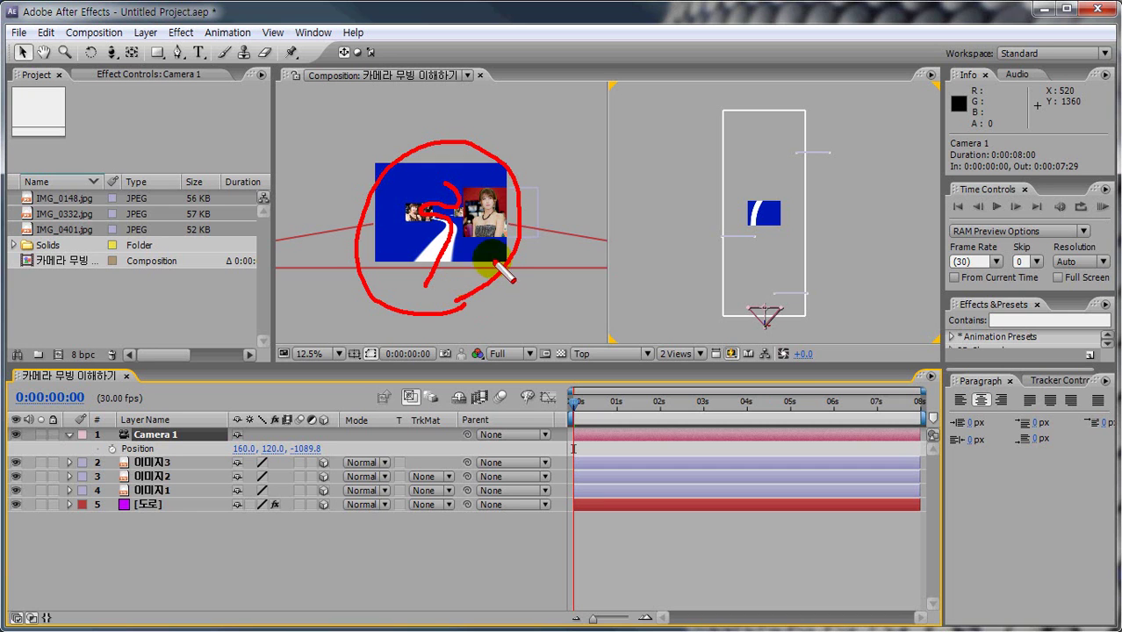
{"action": "mouse_move", "coordinate": [817, 322]}
{"action": "left_mouse_down"}
{"action": "mouse_move", "coordinate": [687, 283]}
{"action": "mouse_move", "coordinate": [699, 146]}
{"action": "mouse_move", "coordinate": [800, 151]}
{"action": "mouse_move", "coordinate": [830, 232]}
{"action": "mouse_move", "coordinate": [803, 300]}
{"action": "mouse_move", "coordinate": [765, 312]}
{"action": "mouse_move", "coordinate": [781, 253]}
{"action": "mouse_move", "coordinate": [744, 220]}
{"action": "mouse_move", "coordinate": [762, 104]}
{"action": "left_mouse_up"}
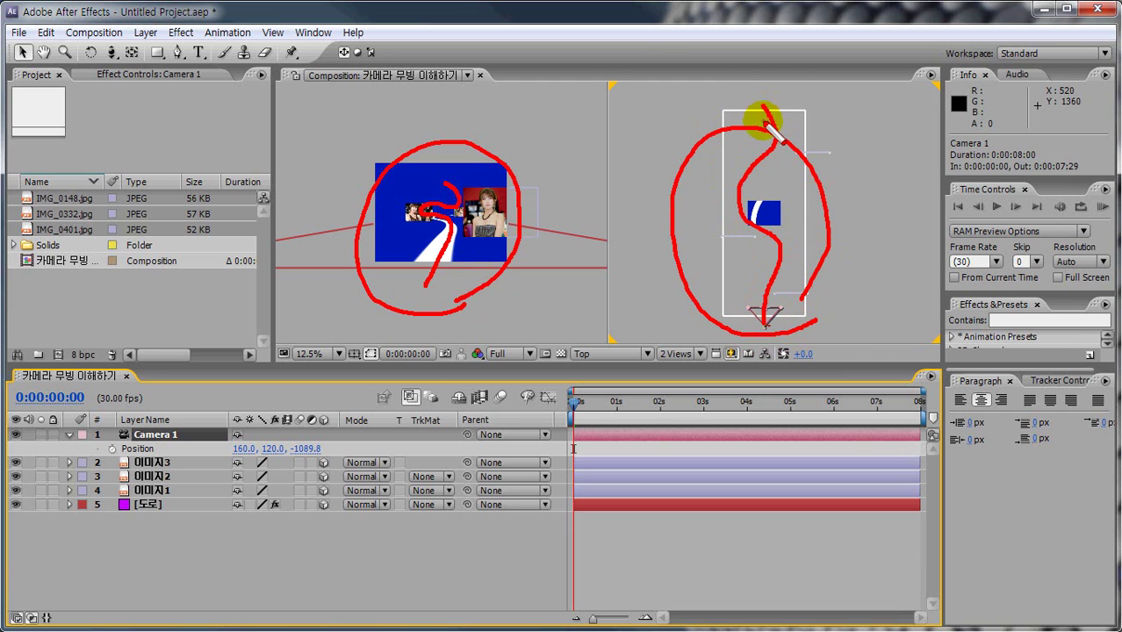
{"action": "key", "text": "Escape"}
{"action": "key", "text": "ctrl+2"}
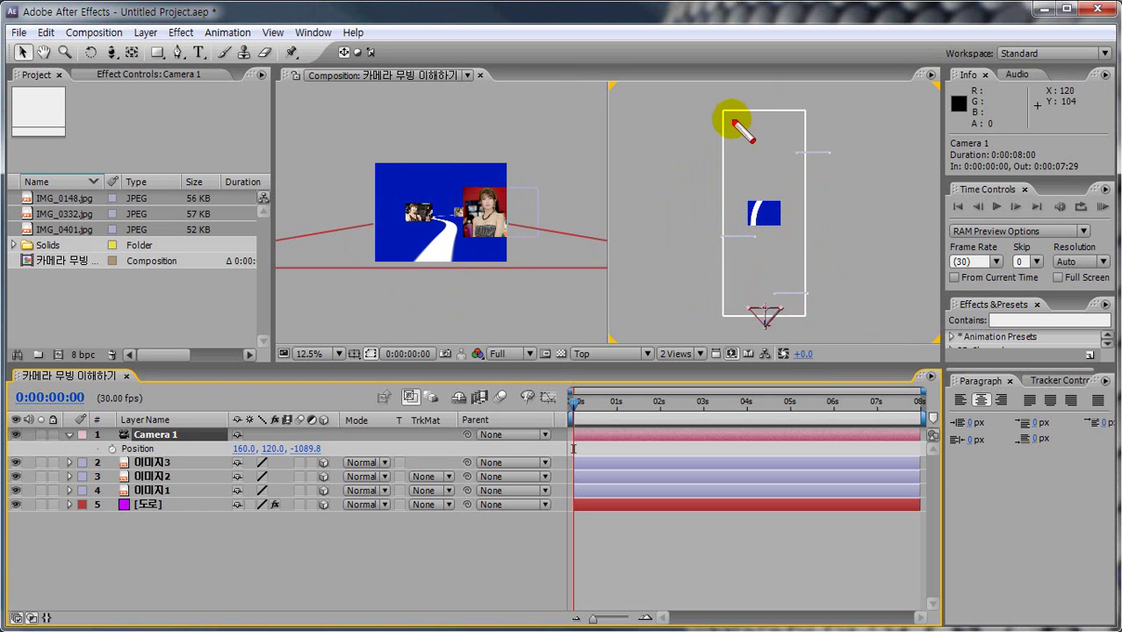
{"action": "mouse_move", "coordinate": [704, 95]}
{"action": "left_mouse_down"}
{"action": "mouse_move", "coordinate": [784, 100]}
{"action": "mouse_move", "coordinate": [840, 193]}
{"action": "mouse_move", "coordinate": [839, 329]}
{"action": "left_mouse_up"}
{"action": "mouse_move", "coordinate": [704, 93]}
{"action": "left_mouse_down"}
{"action": "mouse_move", "coordinate": [700, 348]}
{"action": "mouse_move", "coordinate": [825, 339]}
{"action": "left_mouse_up"}
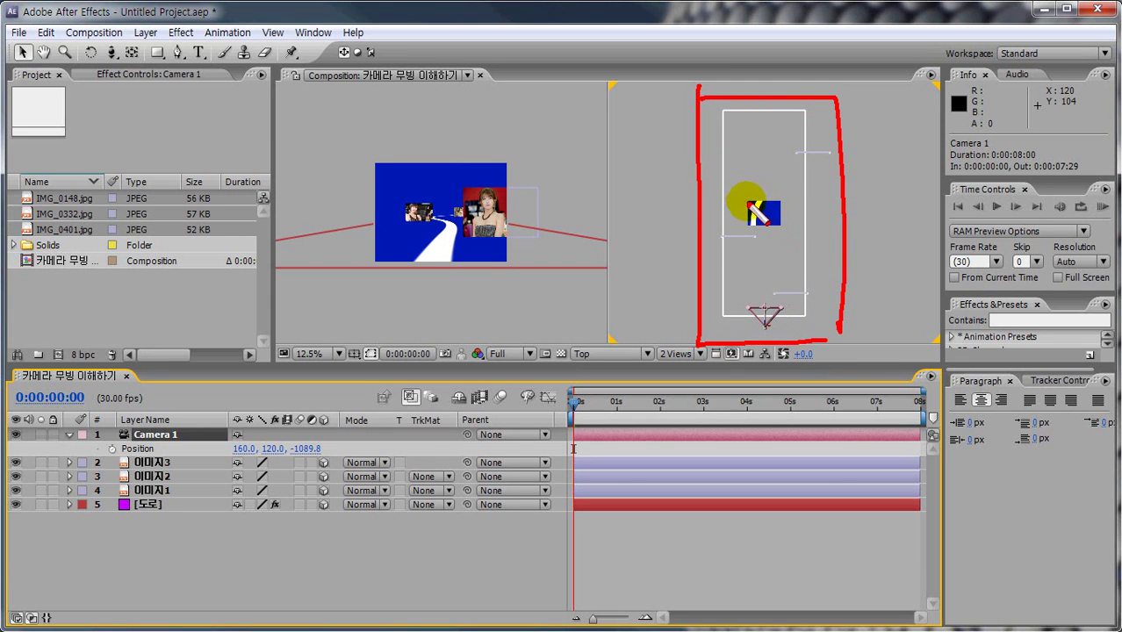
{"action": "mouse_move", "coordinate": [745, 201]}
{"action": "left_mouse_down"}
{"action": "mouse_move", "coordinate": [783, 204]}
{"action": "mouse_move", "coordinate": [782, 225]}
{"action": "mouse_move", "coordinate": [751, 205]}
{"action": "mouse_move", "coordinate": [752, 228]}
{"action": "mouse_move", "coordinate": [780, 226]}
{"action": "mouse_move", "coordinate": [758, 208]}
{"action": "mouse_move", "coordinate": [752, 225]}
{"action": "mouse_move", "coordinate": [762, 204]}
{"action": "mouse_move", "coordinate": [783, 225]}
{"action": "left_mouse_up"}
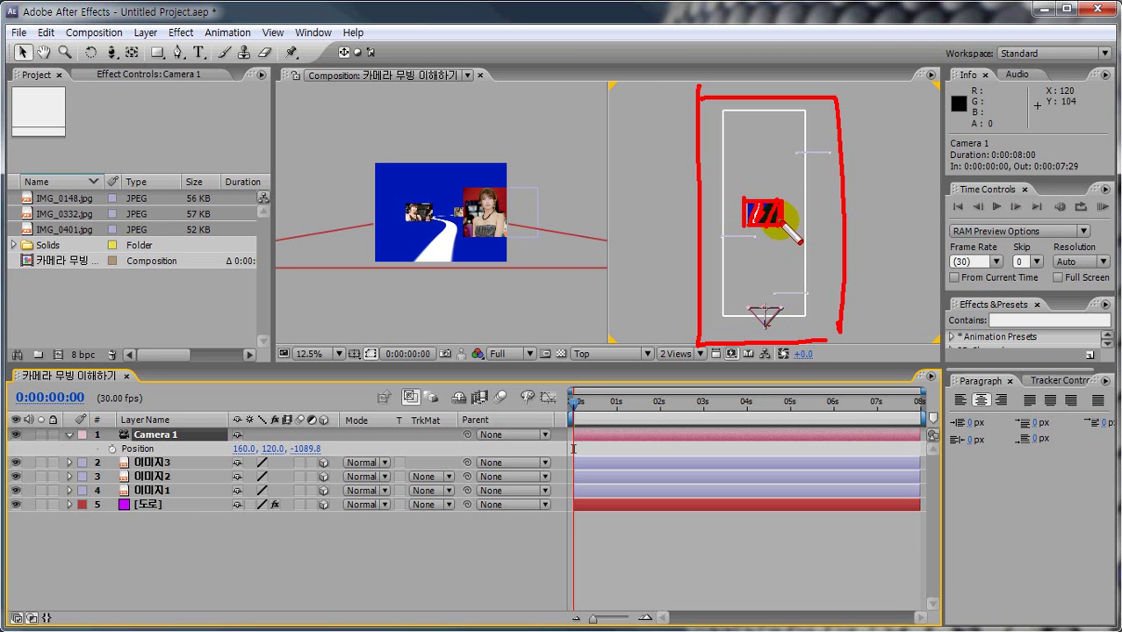
{"action": "key", "text": "e"}
{"action": "mouse_move", "coordinate": [722, 112]}
{"action": "left_mouse_down"}
{"action": "mouse_move", "coordinate": [808, 111]}
{"action": "mouse_move", "coordinate": [806, 307]}
{"action": "left_mouse_up"}
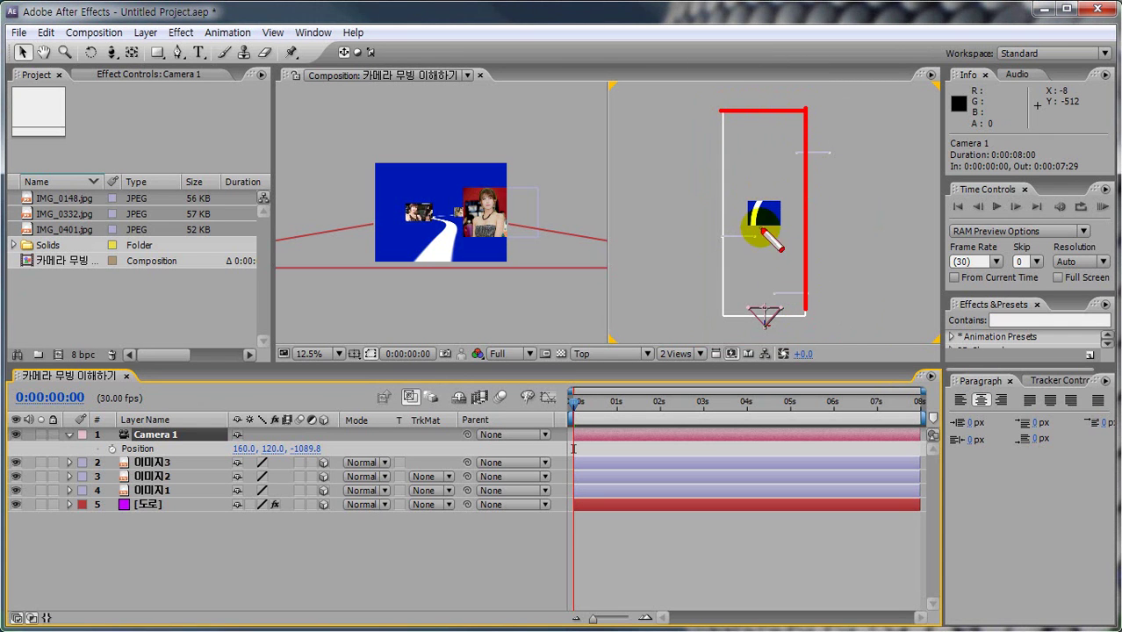
{"action": "mouse_move", "coordinate": [722, 114]}
{"action": "left_mouse_down"}
{"action": "mouse_move", "coordinate": [724, 313]}
{"action": "mouse_move", "coordinate": [805, 317]}
{"action": "left_mouse_up"}
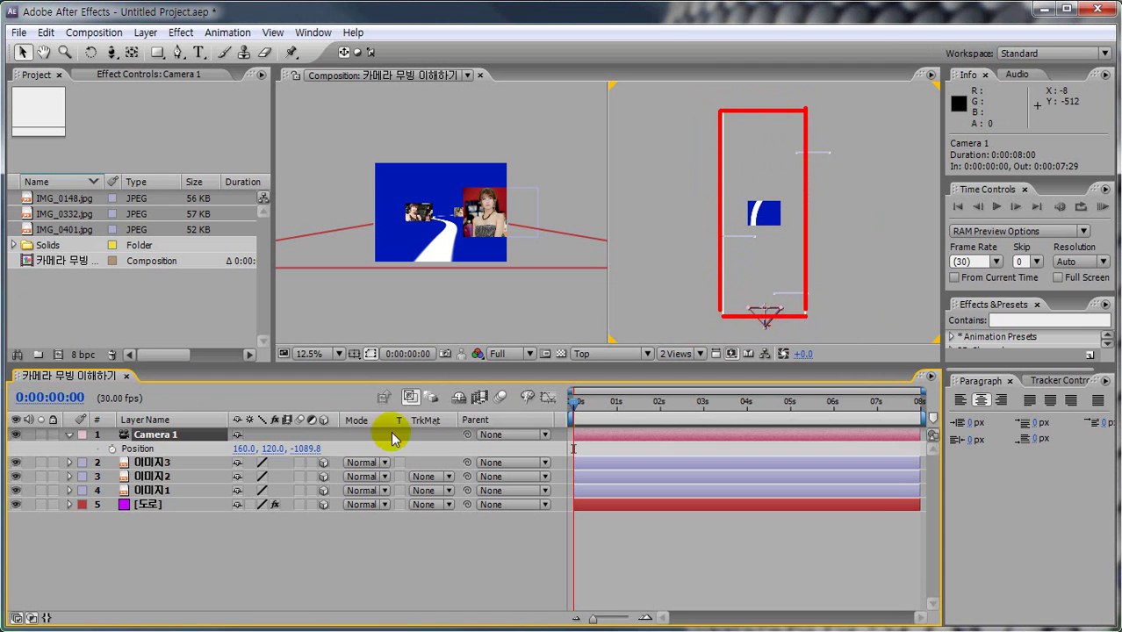
{"action": "key", "text": "Escape"}
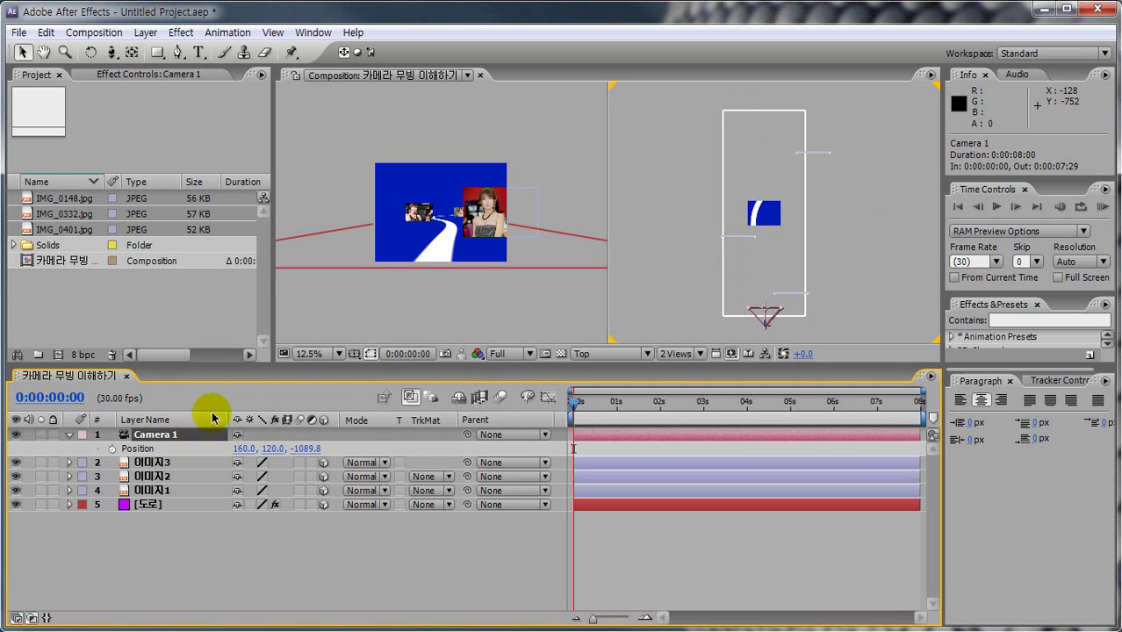
{"action": "key", "text": "ctrl+2"}
{"action": "mouse_move", "coordinate": [116, 66]}
{"action": "left_mouse_down"}
{"action": "mouse_move", "coordinate": [98, 62]}
{"action": "mouse_move", "coordinate": [114, 59]}
{"action": "left_mouse_up"}
{"action": "key", "text": "Escape"}
Activate the Track Z Camera tool and select the 도로 layer to display its road path in the Top view
{"action": "left_click", "coordinate": [112, 52]}
{"action": "left_click", "coordinate": [116, 61]}
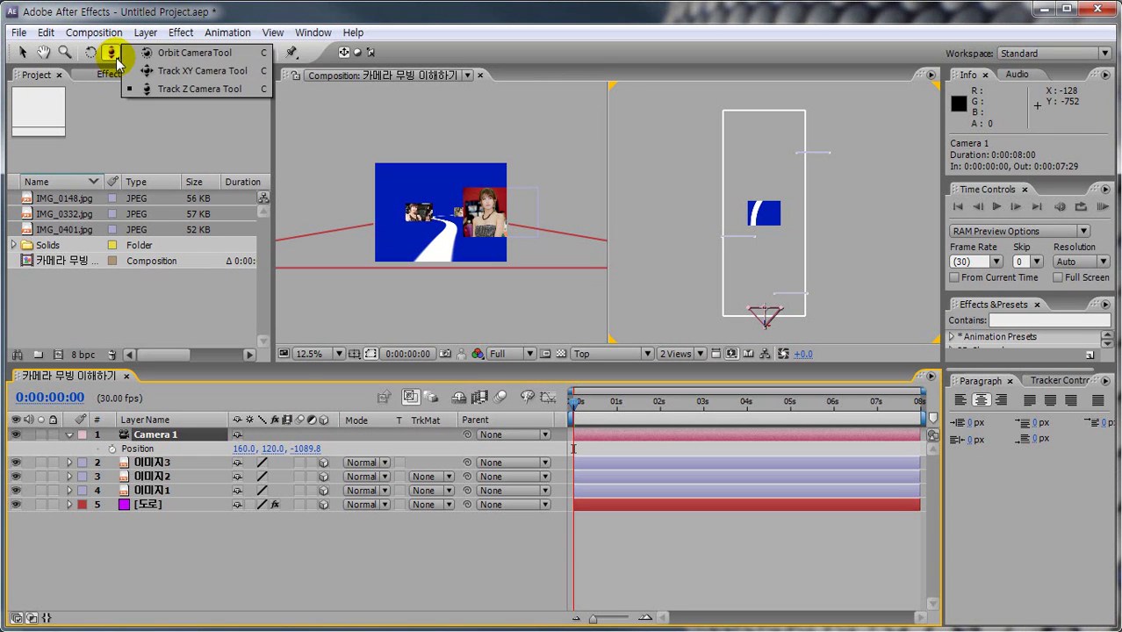
{"action": "left_click_drag", "start_coordinate": [117, 62], "coordinate": [300, 26]}
{"action": "left_click", "coordinate": [113, 53]}
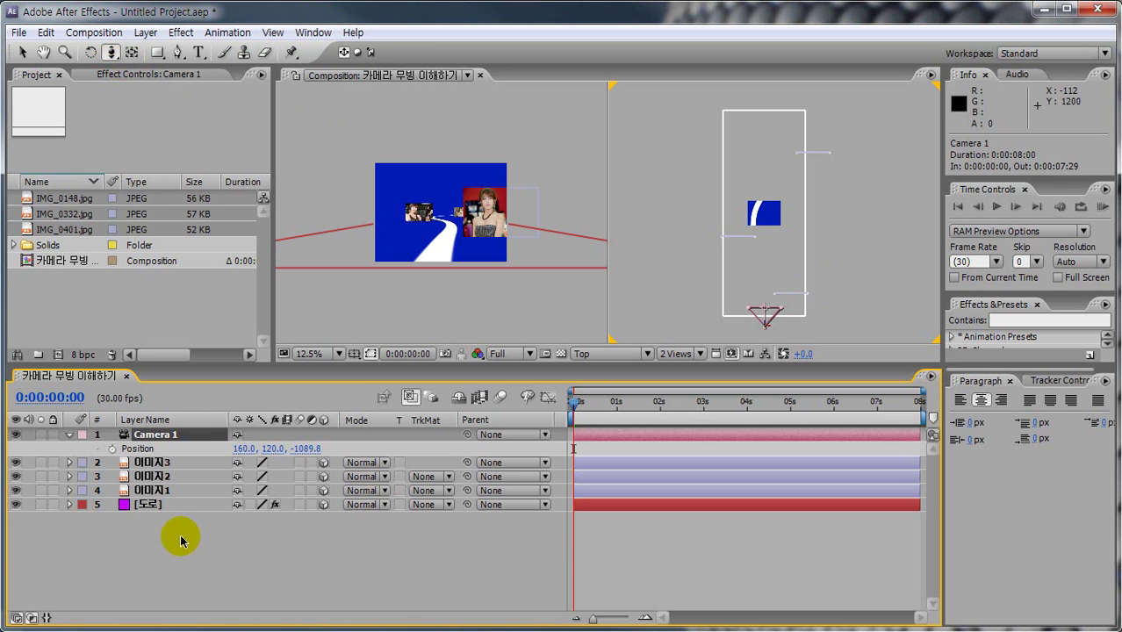
{"action": "left_click", "coordinate": [163, 509]}
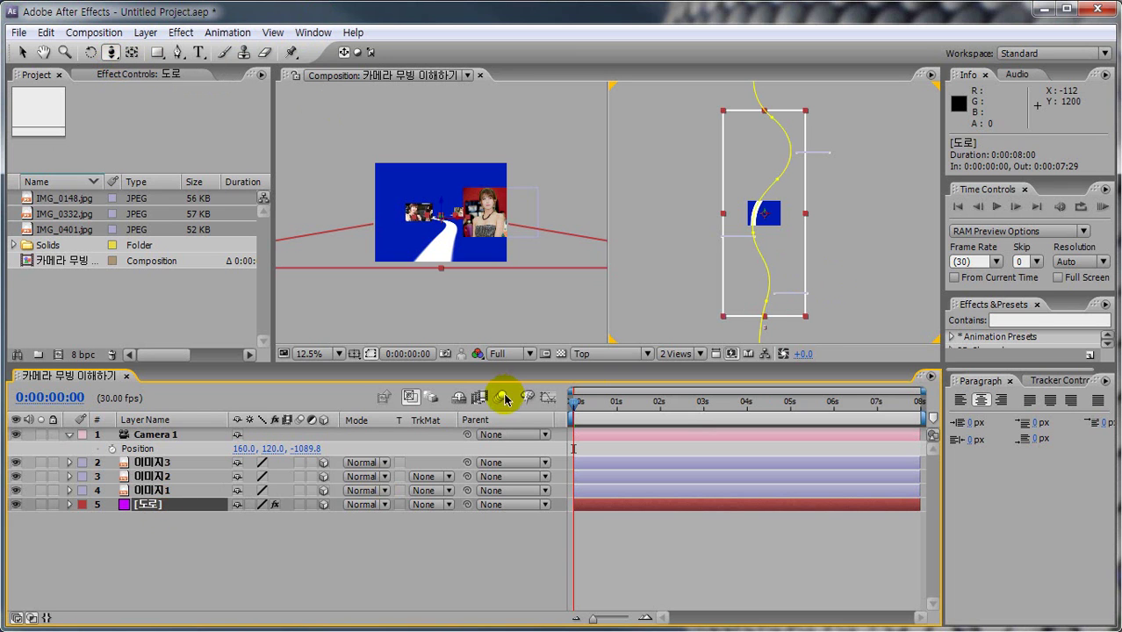
{"action": "key", "text": "ctrl+shift+d"}
{"action": "mouse_move", "coordinate": [757, 344]}
{"action": "left_mouse_down"}
{"action": "mouse_move", "coordinate": [767, 260]}
{"action": "mouse_move", "coordinate": [754, 225]}
{"action": "mouse_move", "coordinate": [782, 155]}
{"action": "mouse_move", "coordinate": [756, 88]}
{"action": "mouse_move", "coordinate": [742, 212]}
{"action": "mouse_move", "coordinate": [756, 232]}
{"action": "mouse_move", "coordinate": [786, 229]}
{"action": "mouse_move", "coordinate": [780, 195]}
{"action": "mouse_move", "coordinate": [747, 204]}
{"action": "mouse_move", "coordinate": [785, 202]}
{"action": "mouse_move", "coordinate": [787, 225]}
{"action": "mouse_move", "coordinate": [751, 205]}
{"action": "mouse_move", "coordinate": [754, 233]}
{"action": "mouse_move", "coordinate": [786, 229]}
{"action": "mouse_move", "coordinate": [765, 188]}
{"action": "mouse_move", "coordinate": [764, 217]}
{"action": "left_mouse_up"}
{"action": "key", "text": "e"}
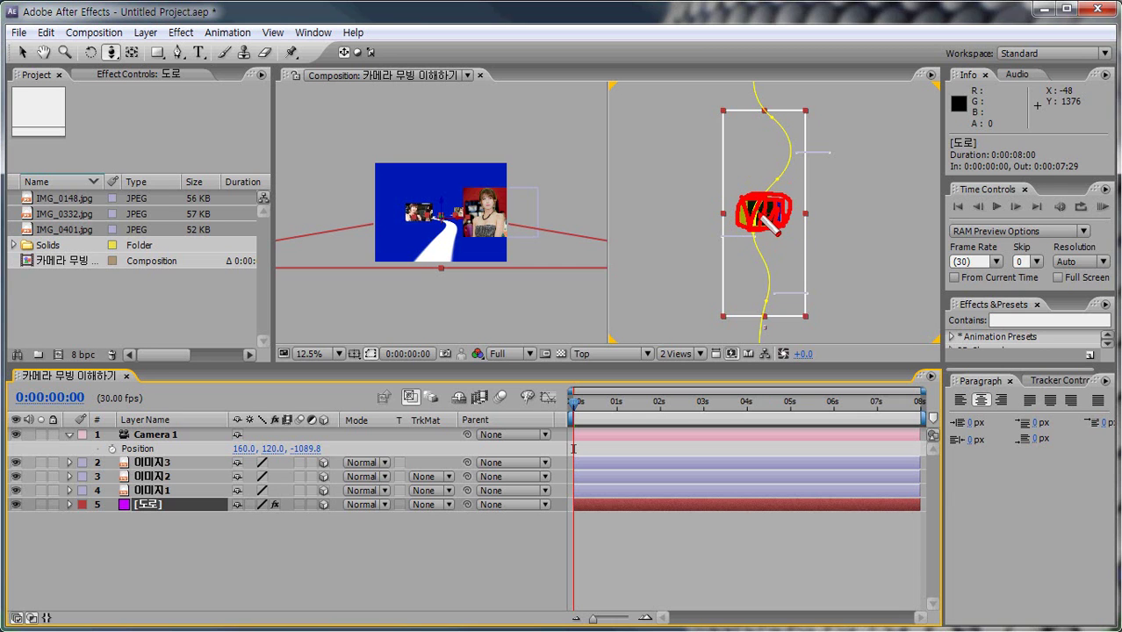
{"action": "key", "text": "Escape"}
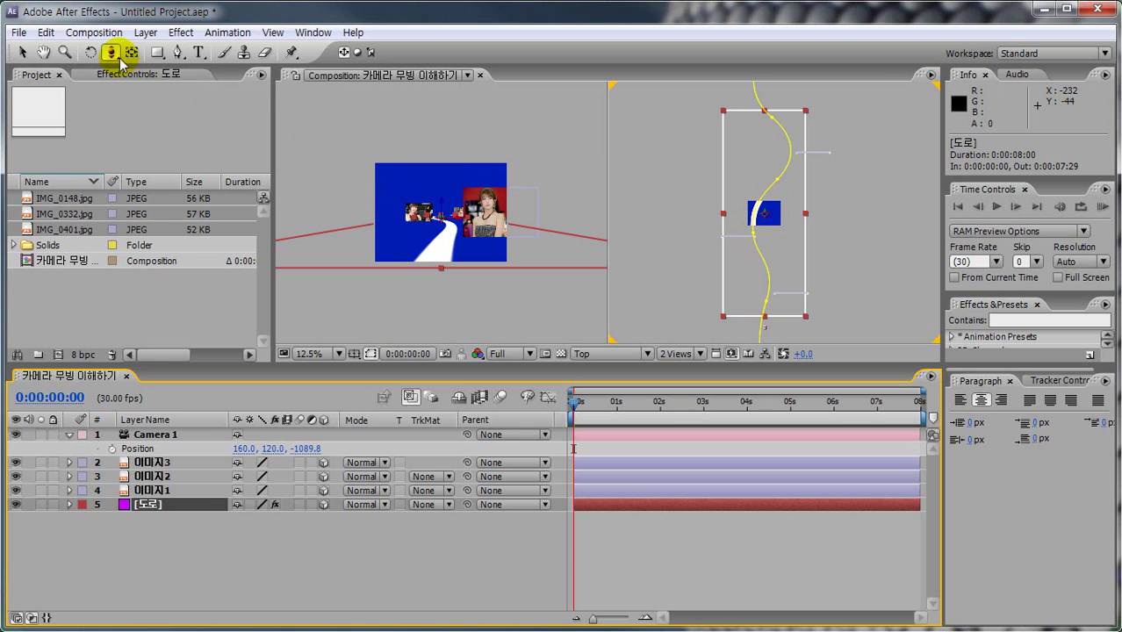
Try to orbit the Top view with the Orbit Camera tool while the 도로 layer is selected
{"action": "mouse_move", "coordinate": [114, 55]}
{"action": "left_mouse_down"}
{"action": "mouse_move", "coordinate": [151, 60]}
{"action": "mouse_move", "coordinate": [99, 51]}
{"action": "mouse_move", "coordinate": [110, 58]}
{"action": "left_mouse_up"}
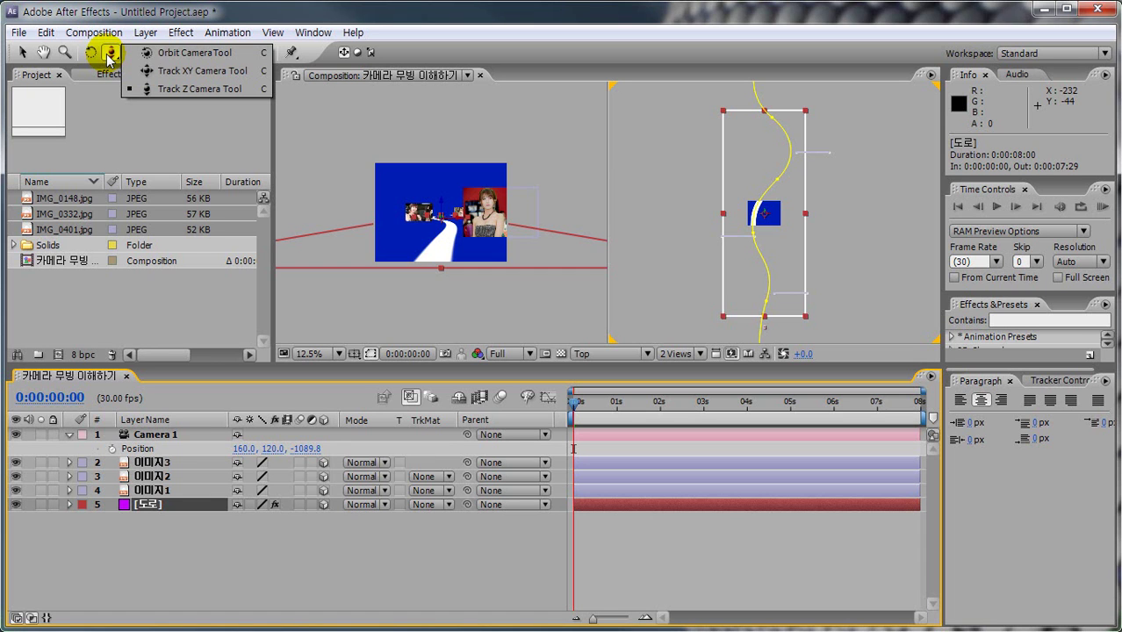
{"action": "left_click_drag", "start_coordinate": [110, 58], "coordinate": [157, 53]}
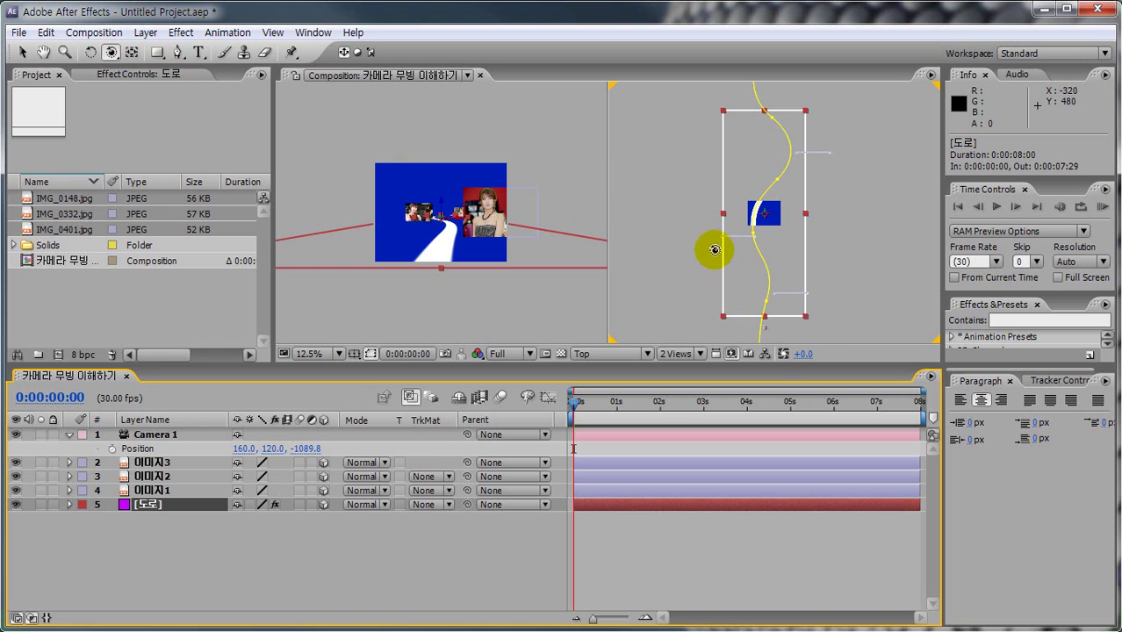
{"action": "left_click", "coordinate": [739, 282]}
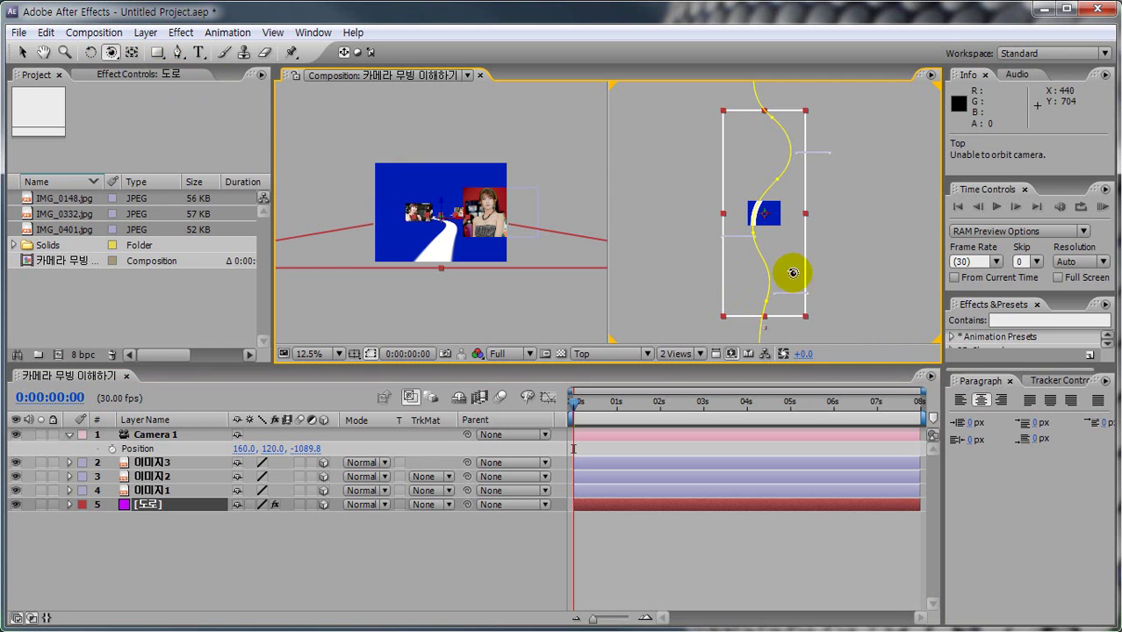
Select Camera 1 and shift the Top view slightly sideways and upward with the Track XY Camera tool
{"action": "left_click_drag", "start_coordinate": [111, 52], "coordinate": [137, 72]}
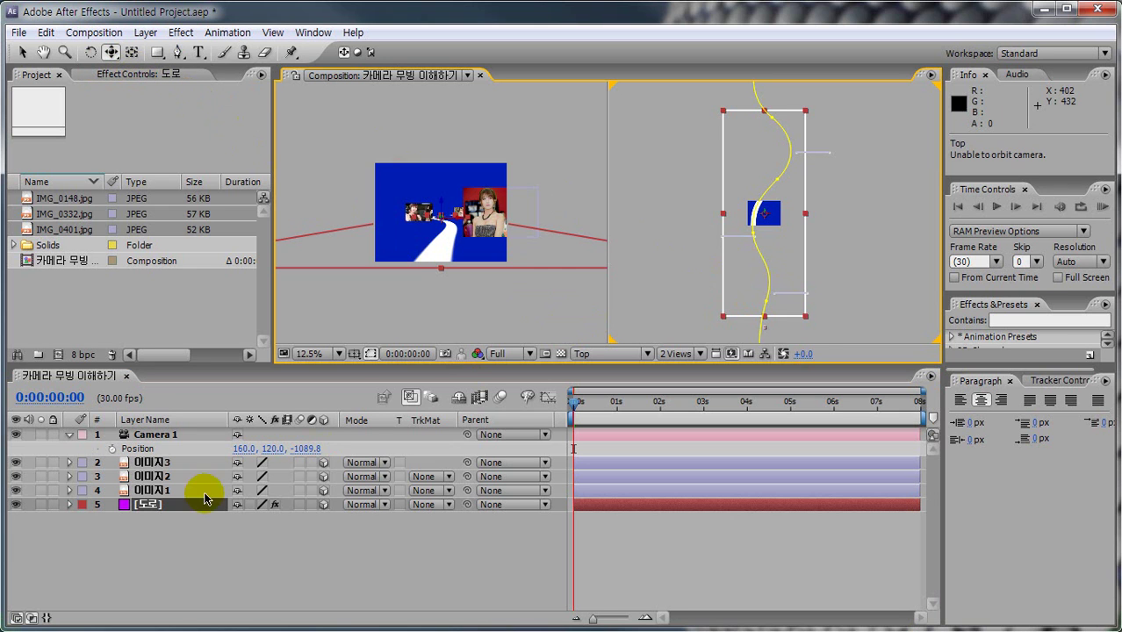
{"action": "left_click", "coordinate": [163, 434]}
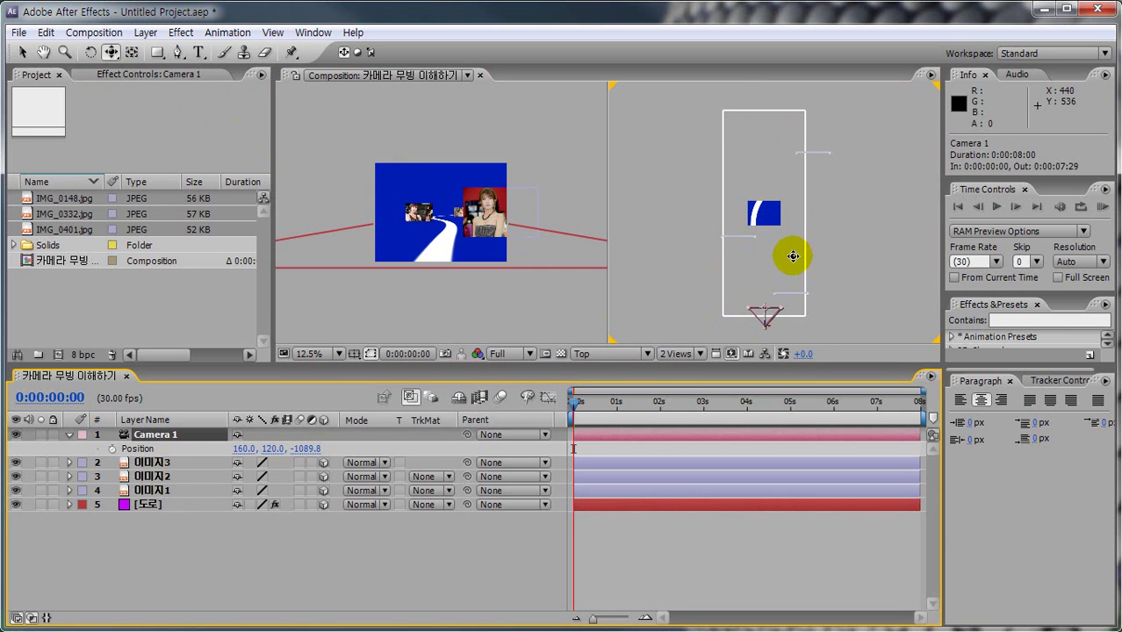
{"action": "mouse_move", "coordinate": [794, 261]}
{"action": "left_mouse_down"}
{"action": "mouse_move", "coordinate": [776, 253]}
{"action": "mouse_move", "coordinate": [799, 255]}
{"action": "left_mouse_up"}
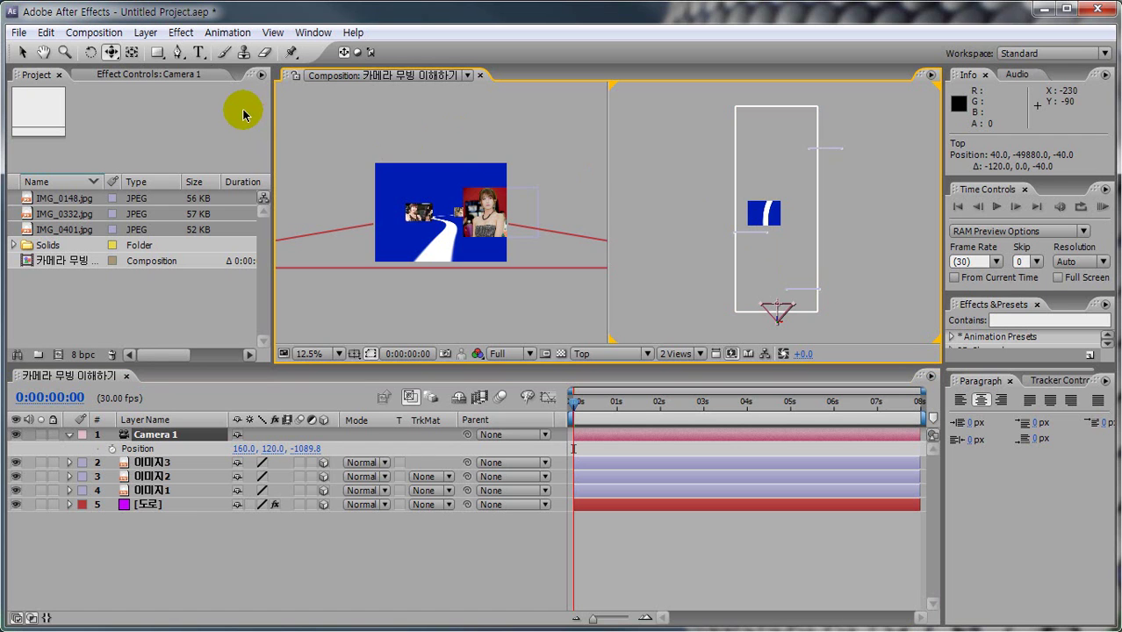
Try to orbit the Top view with the Orbit Camera tool while Camera 1 is selected
{"action": "left_click_drag", "start_coordinate": [111, 52], "coordinate": [154, 51]}
{"action": "left_click", "coordinate": [764, 284]}
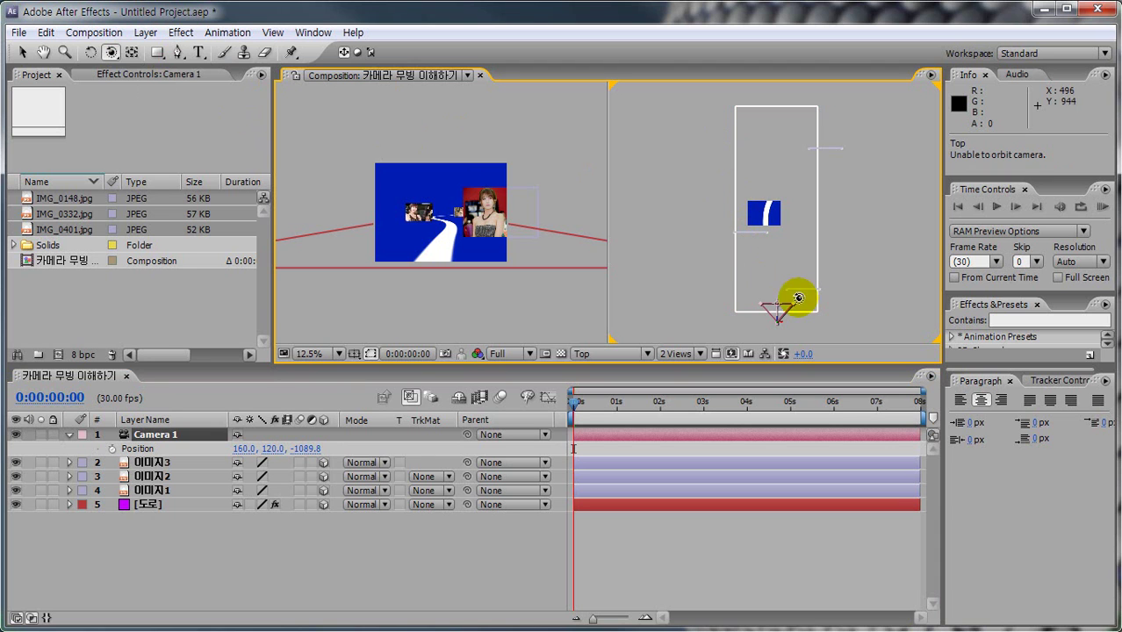
{"action": "left_click", "coordinate": [777, 316]}
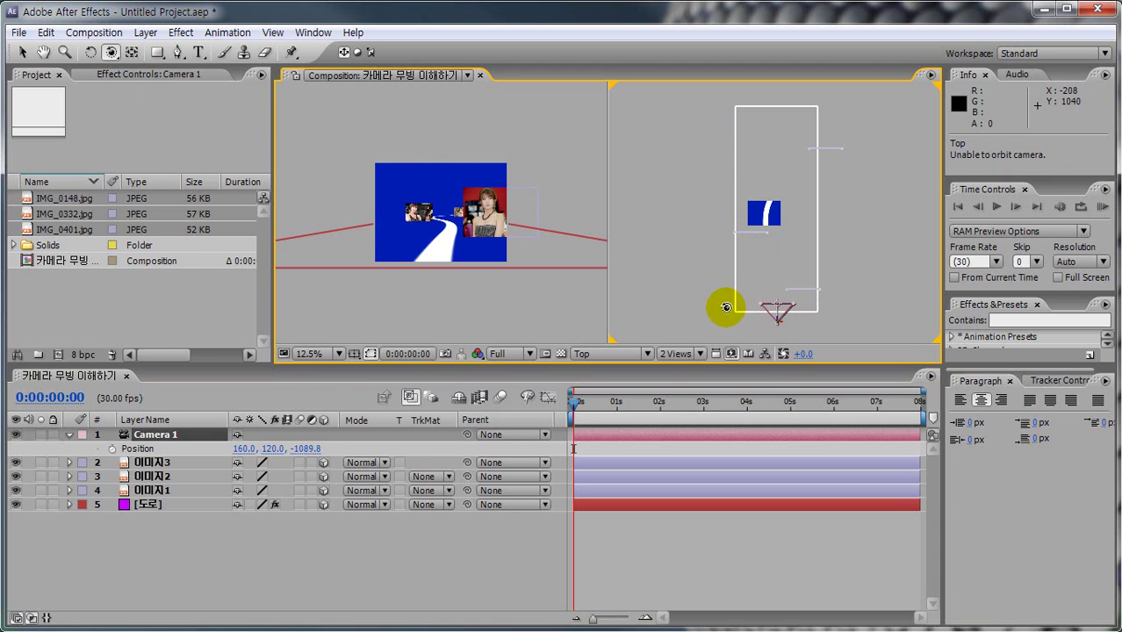
Switch the active camera tool to the Track Z Camera tool
{"action": "left_click", "coordinate": [110, 53]}
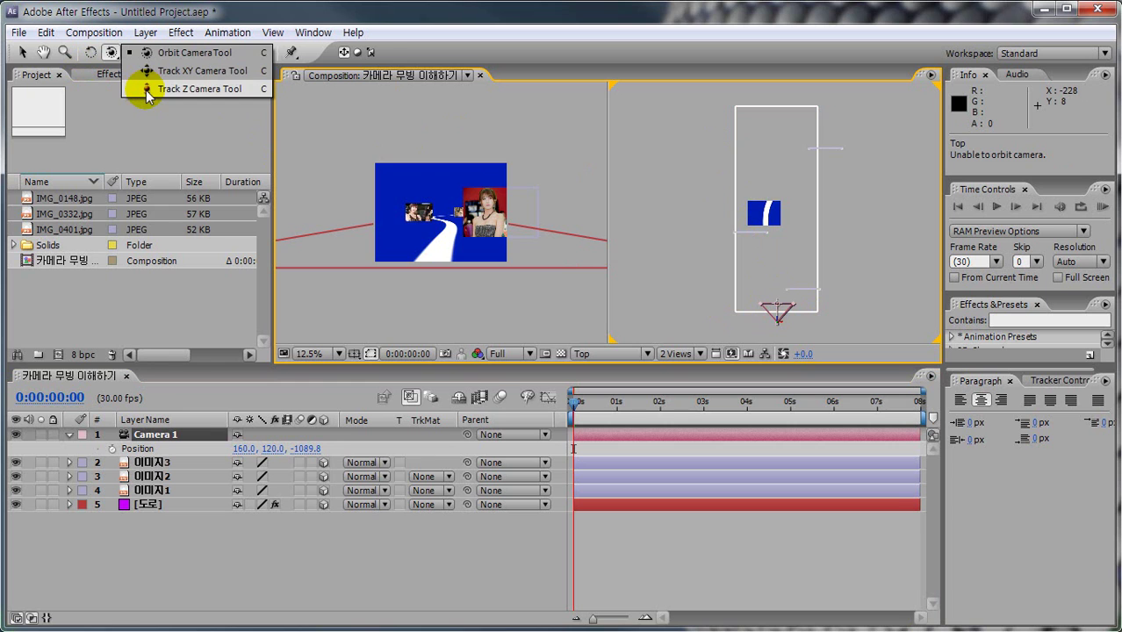
{"action": "left_click", "coordinate": [145, 88]}
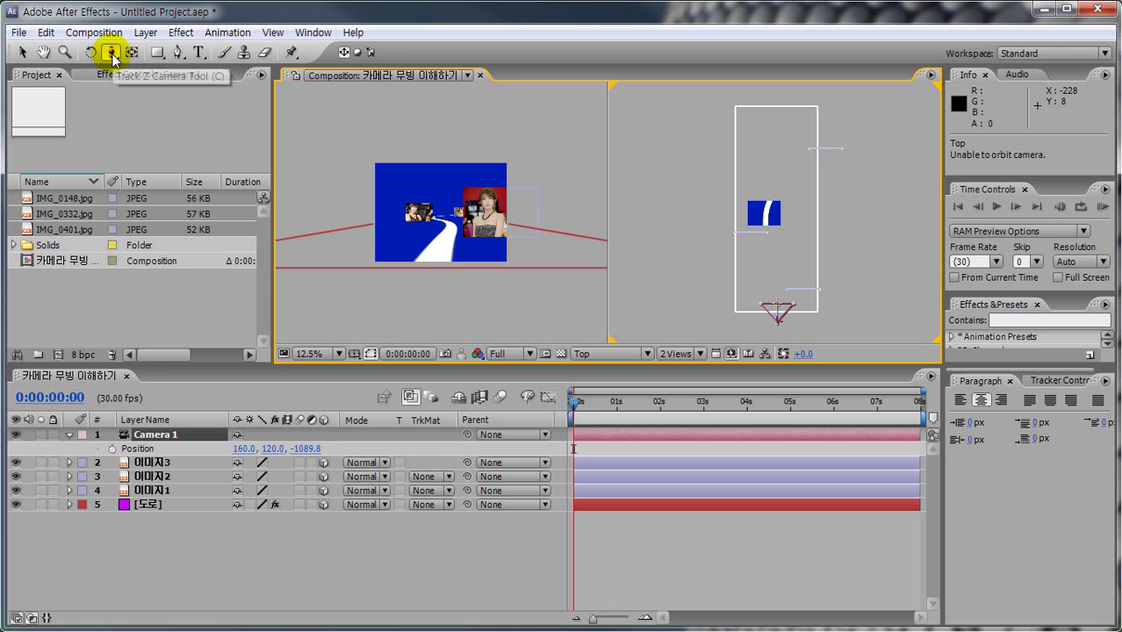
{"action": "mouse_move", "coordinate": [123, 54]}
{"action": "left_mouse_down"}
{"action": "mouse_move", "coordinate": [115, 39]}
{"action": "mouse_move", "coordinate": [112, 71]}
{"action": "left_mouse_up"}
{"action": "key", "text": "Escape"}
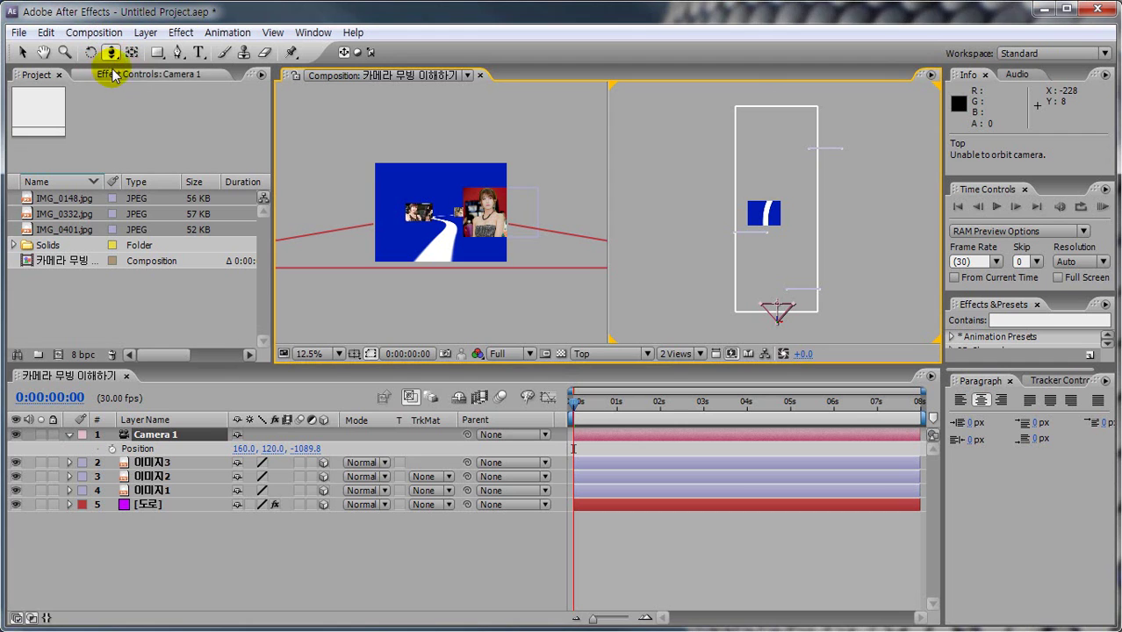
Shift the Top view sideways and slightly upward with the Track XY Camera tool
{"action": "key", "text": "c"}
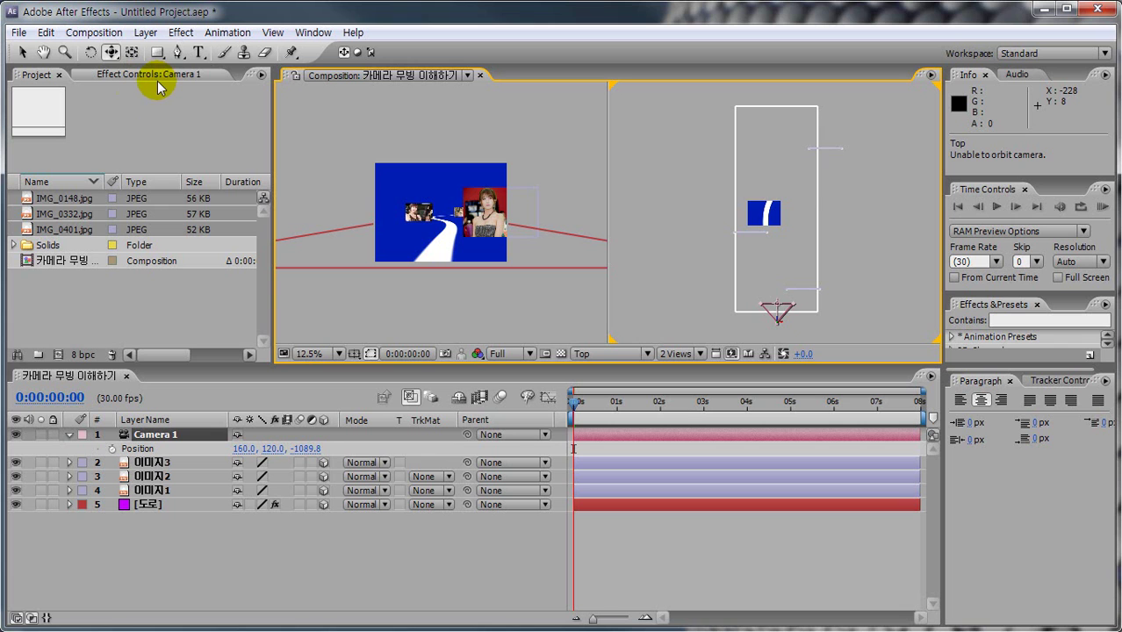
{"action": "left_click", "coordinate": [111, 52]}
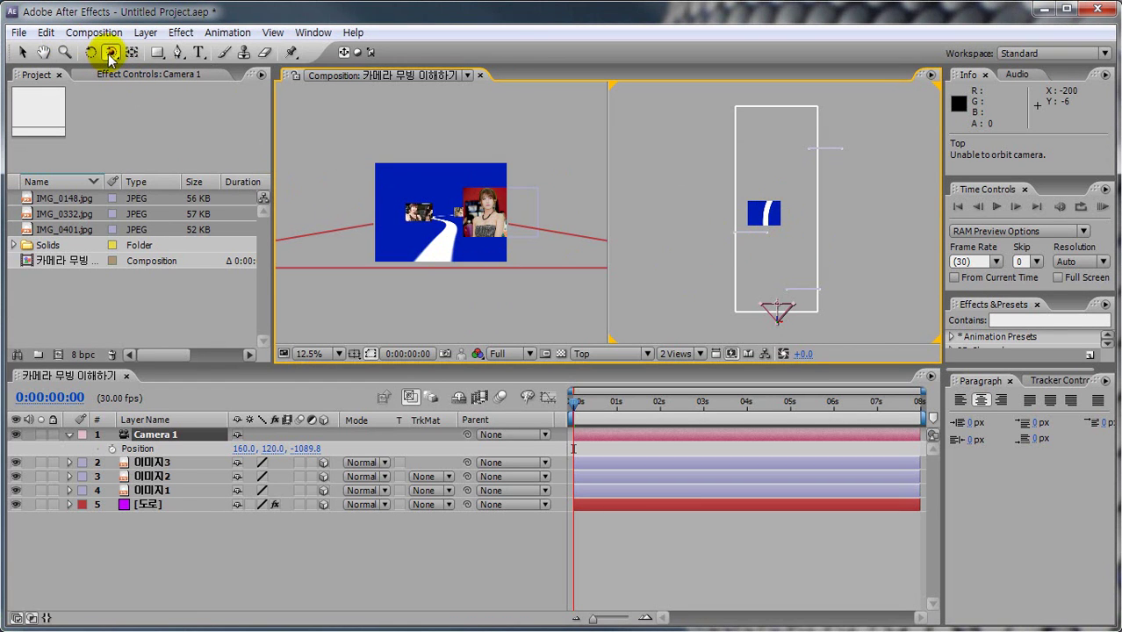
{"action": "key", "text": "c"}
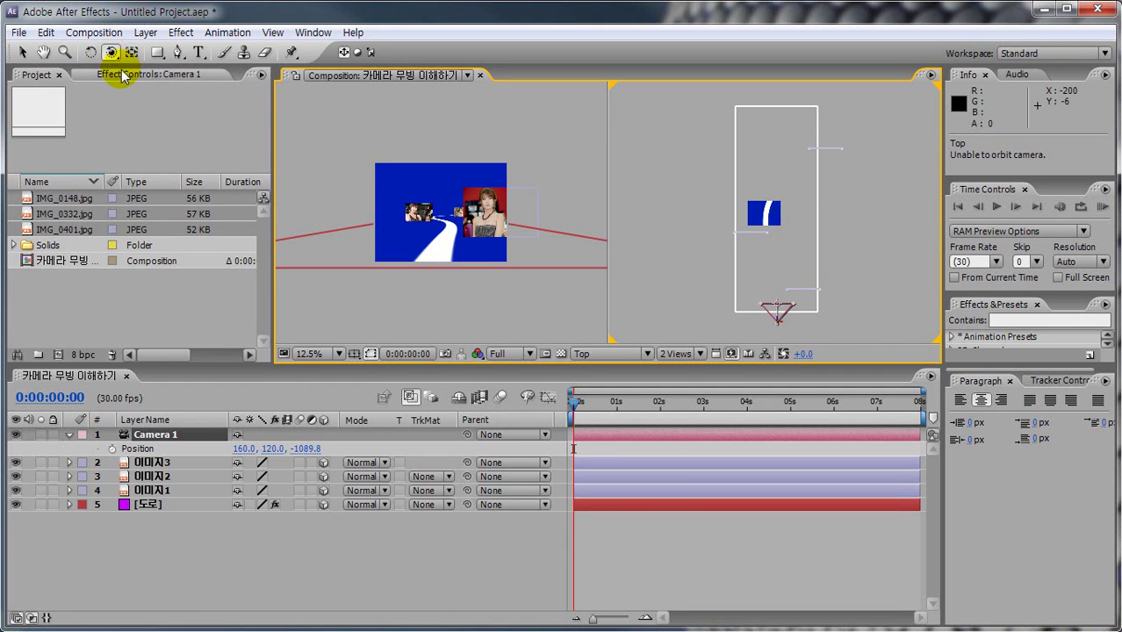
{"action": "left_click_drag", "start_coordinate": [763, 238], "coordinate": [722, 239]}
{"action": "mouse_move", "coordinate": [133, 460]}
{"action": "left_mouse_down"}
{"action": "mouse_move", "coordinate": [305, 459]}
{"action": "mouse_move", "coordinate": [263, 464]}
{"action": "mouse_move", "coordinate": [219, 446]}
{"action": "mouse_move", "coordinate": [287, 468]}
{"action": "left_mouse_up"}
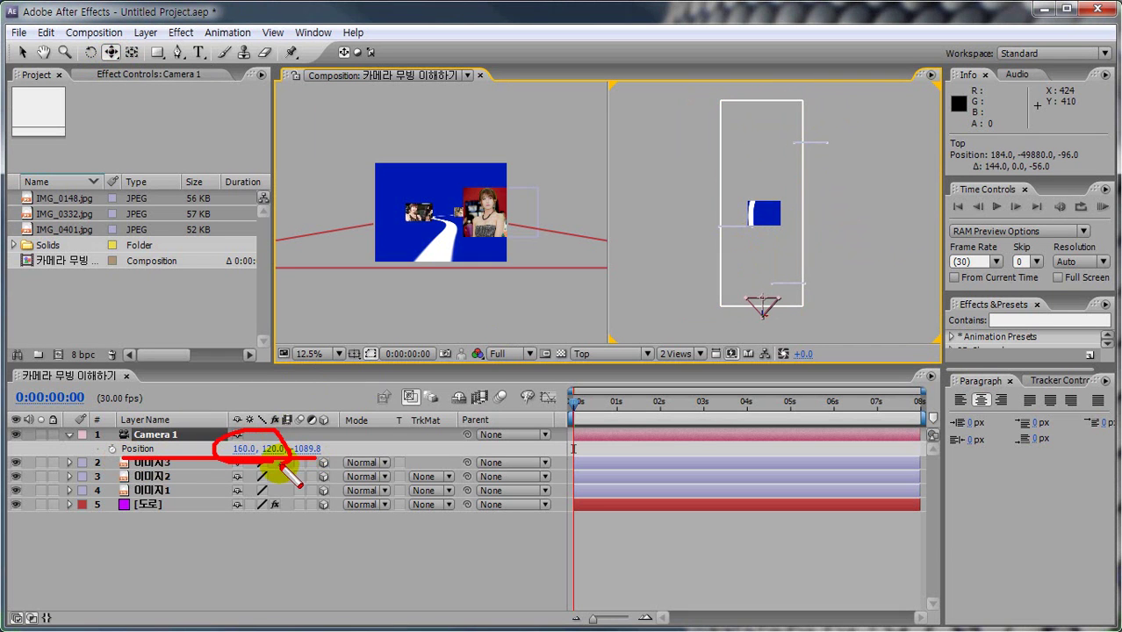
{"action": "key", "text": "Escape"}
Zoom the Top view in and back out with the Track Z Camera tool
{"action": "left_click_drag", "start_coordinate": [111, 51], "coordinate": [145, 90]}
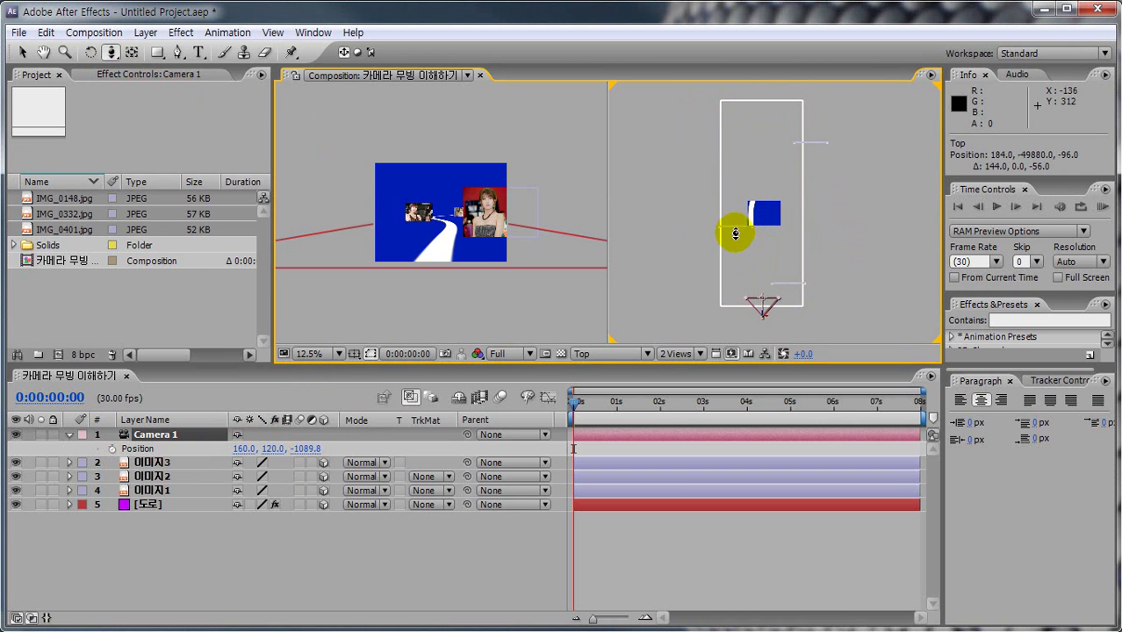
{"action": "mouse_move", "coordinate": [757, 221]}
{"action": "left_mouse_down"}
{"action": "mouse_move", "coordinate": [757, 209]}
{"action": "mouse_move", "coordinate": [757, 294]}
{"action": "mouse_move", "coordinate": [755, 175]}
{"action": "mouse_move", "coordinate": [763, 240]}
{"action": "mouse_move", "coordinate": [749, 244]}
{"action": "mouse_move", "coordinate": [741, 225]}
{"action": "left_mouse_up"}
{"action": "mouse_move", "coordinate": [319, 450]}
{"action": "left_mouse_down"}
{"action": "mouse_move", "coordinate": [291, 462]}
{"action": "mouse_move", "coordinate": [323, 455]}
{"action": "left_mouse_up"}
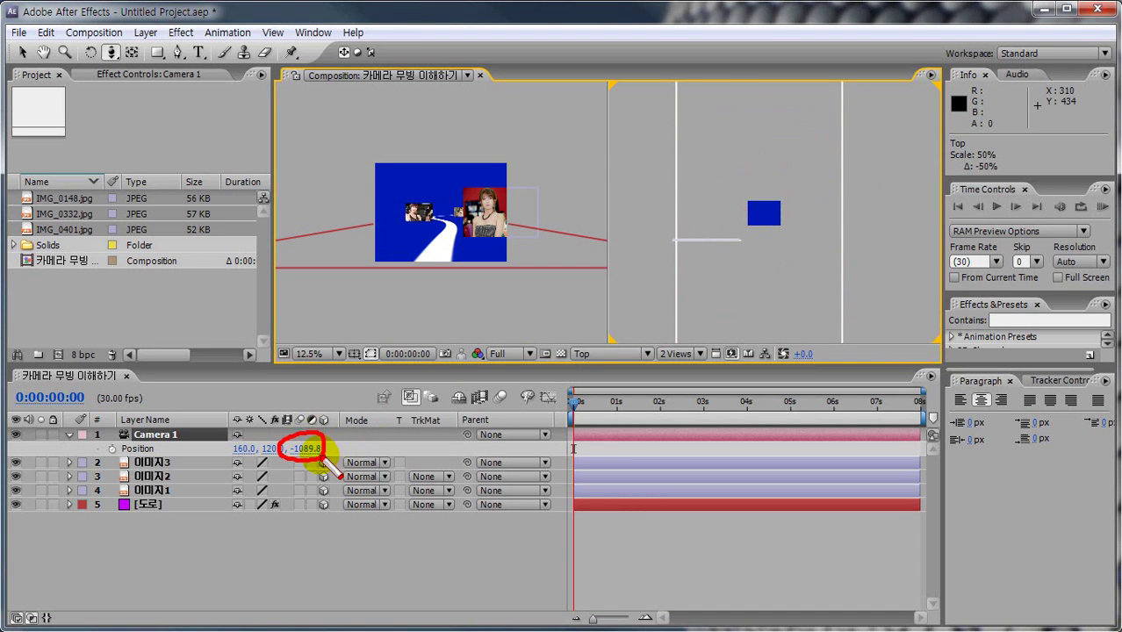
{"action": "key", "text": "Escape"}
{"action": "left_click_drag", "start_coordinate": [742, 224], "coordinate": [742, 269]}
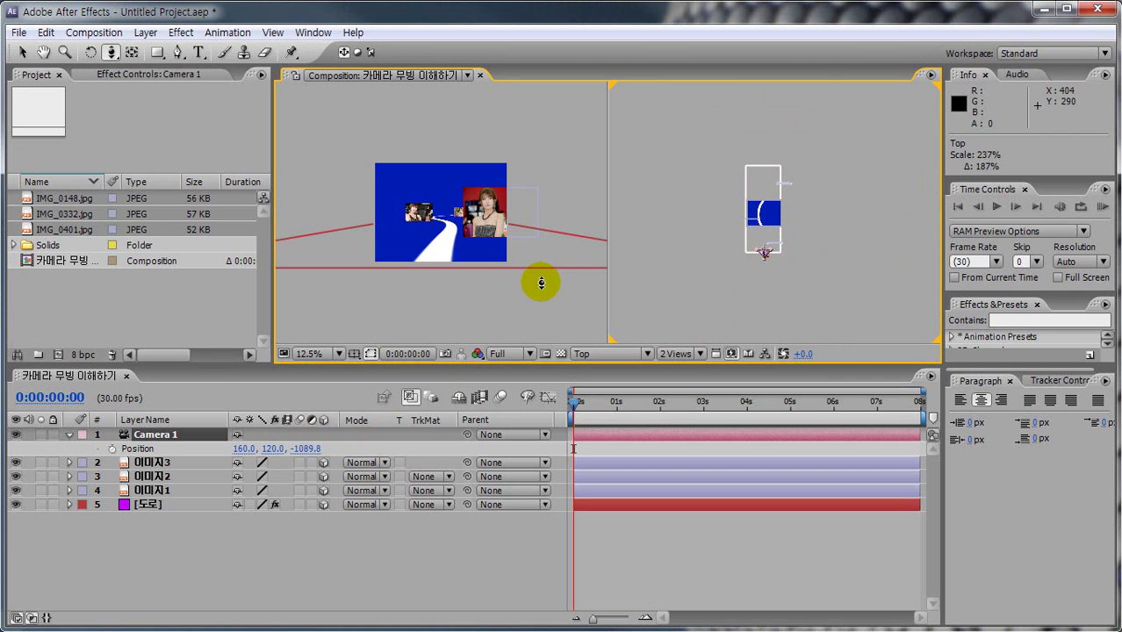
Move Camera 1 sideways in the Active Camera view with the Track XY Camera tool
{"action": "left_click", "coordinate": [113, 52]}
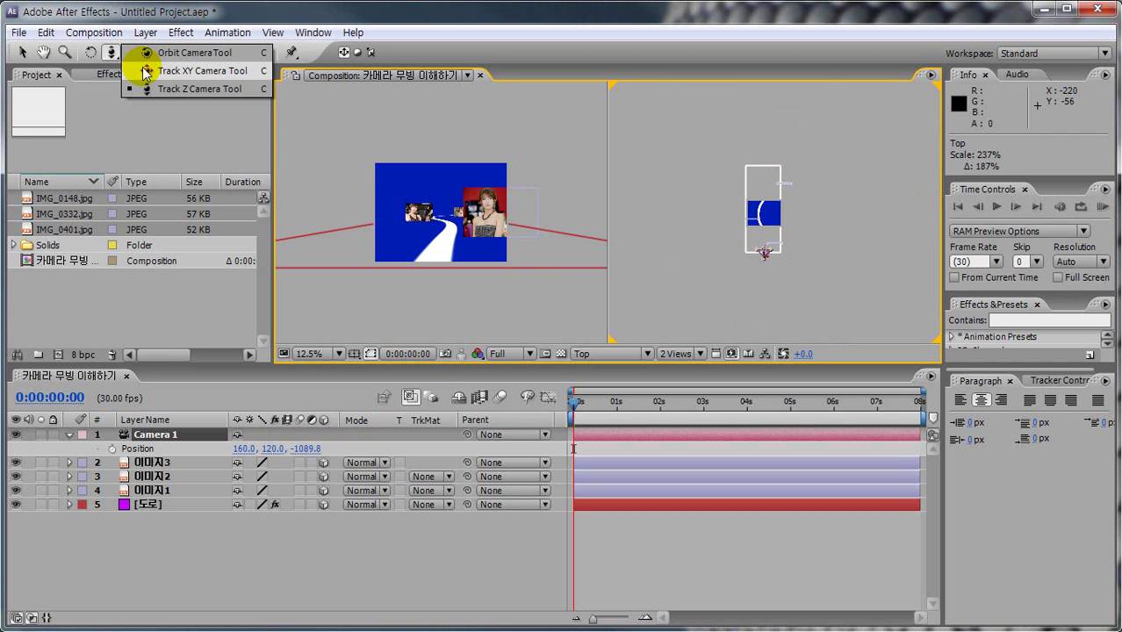
{"action": "left_click", "coordinate": [144, 71]}
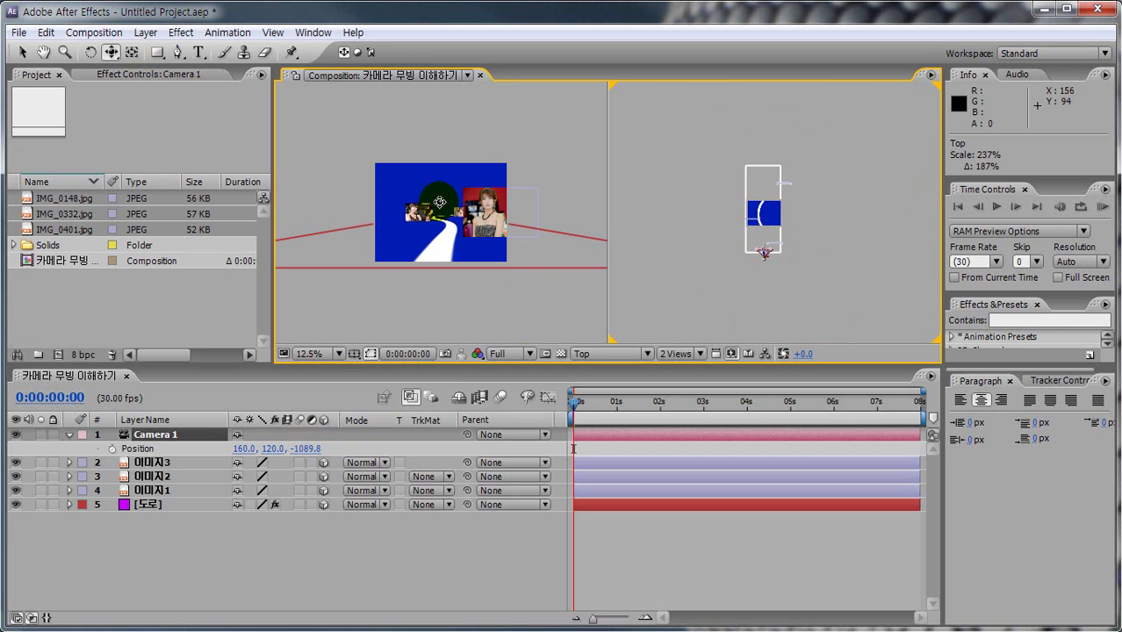
{"action": "mouse_move", "coordinate": [791, 281]}
{"action": "left_mouse_down"}
{"action": "mouse_move", "coordinate": [753, 290]}
{"action": "mouse_move", "coordinate": [707, 178]}
{"action": "mouse_move", "coordinate": [791, 154]}
{"action": "mouse_move", "coordinate": [816, 247]}
{"action": "mouse_move", "coordinate": [785, 268]}
{"action": "left_mouse_up"}
{"action": "left_click_drag", "start_coordinate": [469, 288], "coordinate": [461, 176]}
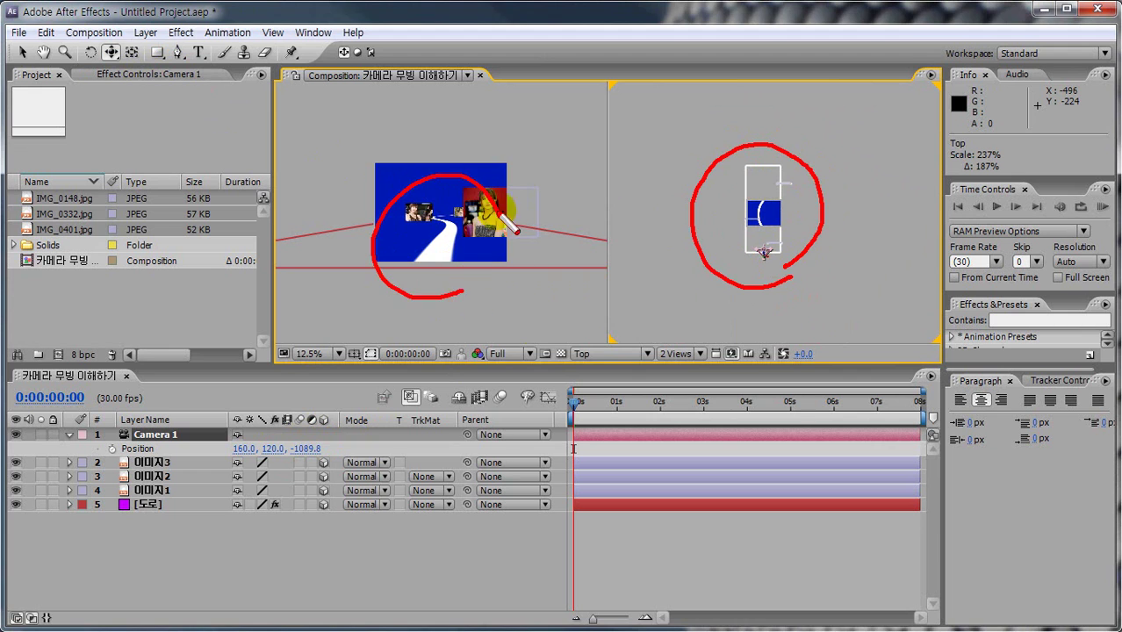
{"action": "key", "text": "Escape"}
{"action": "left_click", "coordinate": [449, 144]}
{"action": "left_click_drag", "start_coordinate": [469, 244], "coordinate": [381, 247]}
{"action": "mouse_move", "coordinate": [254, 443]}
{"action": "left_mouse_down"}
{"action": "mouse_move", "coordinate": [236, 449]}
{"action": "mouse_move", "coordinate": [278, 446]}
{"action": "left_mouse_up"}
{"action": "key", "text": "Escape"}
Orbit Camera 1 in the Active Camera view with the Orbit Camera tool, and undo both camera moves
{"action": "left_click_drag", "start_coordinate": [111, 52], "coordinate": [158, 51]}
{"action": "left_click_drag", "start_coordinate": [406, 187], "coordinate": [377, 251]}
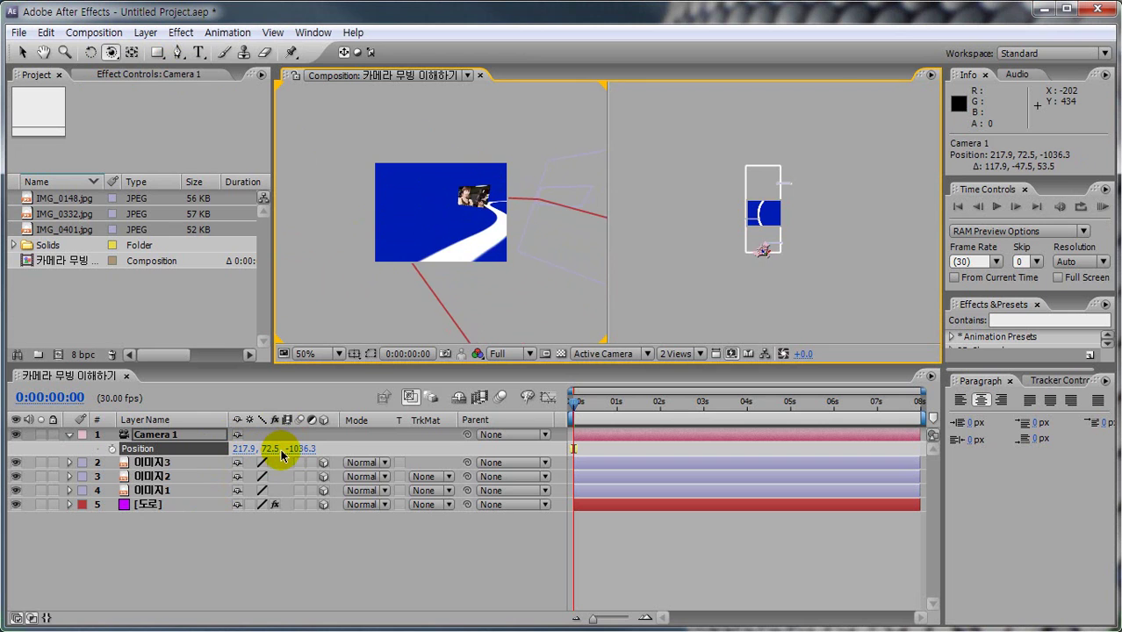
{"action": "key", "text": "ctrl+z"}
{"action": "key", "text": "ctrl+z"}
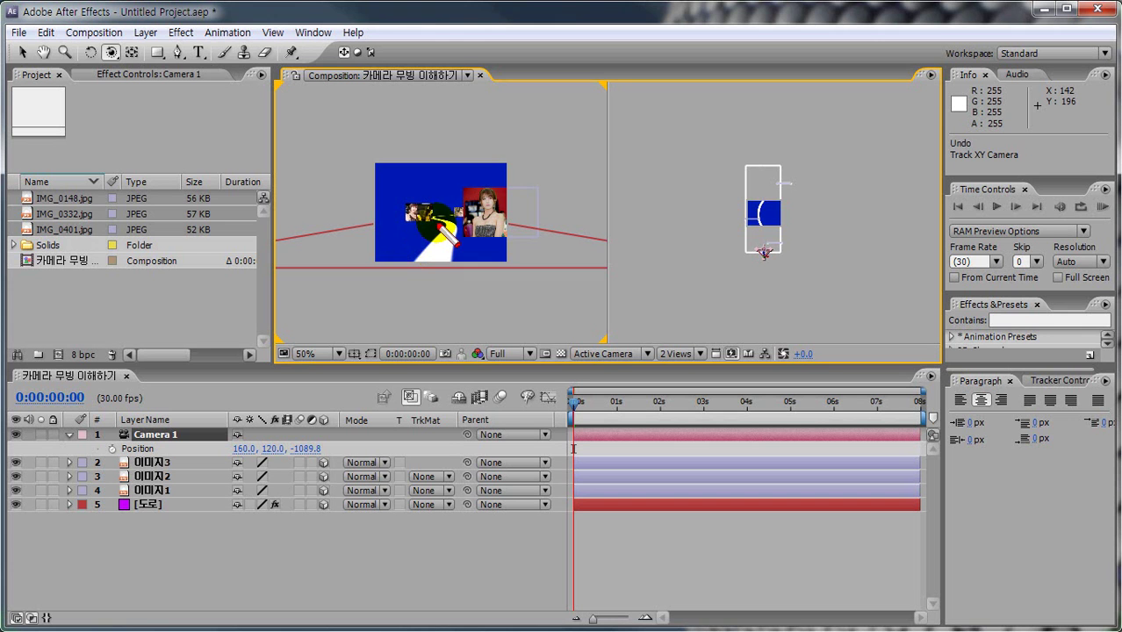
{"action": "mouse_move", "coordinate": [629, 373]}
{"action": "left_mouse_down"}
{"action": "mouse_move", "coordinate": [580, 344]}
{"action": "mouse_move", "coordinate": [646, 356]}
{"action": "mouse_move", "coordinate": [629, 379]}
{"action": "mouse_move", "coordinate": [535, 345]}
{"action": "mouse_move", "coordinate": [485, 300]}
{"action": "left_mouse_up"}
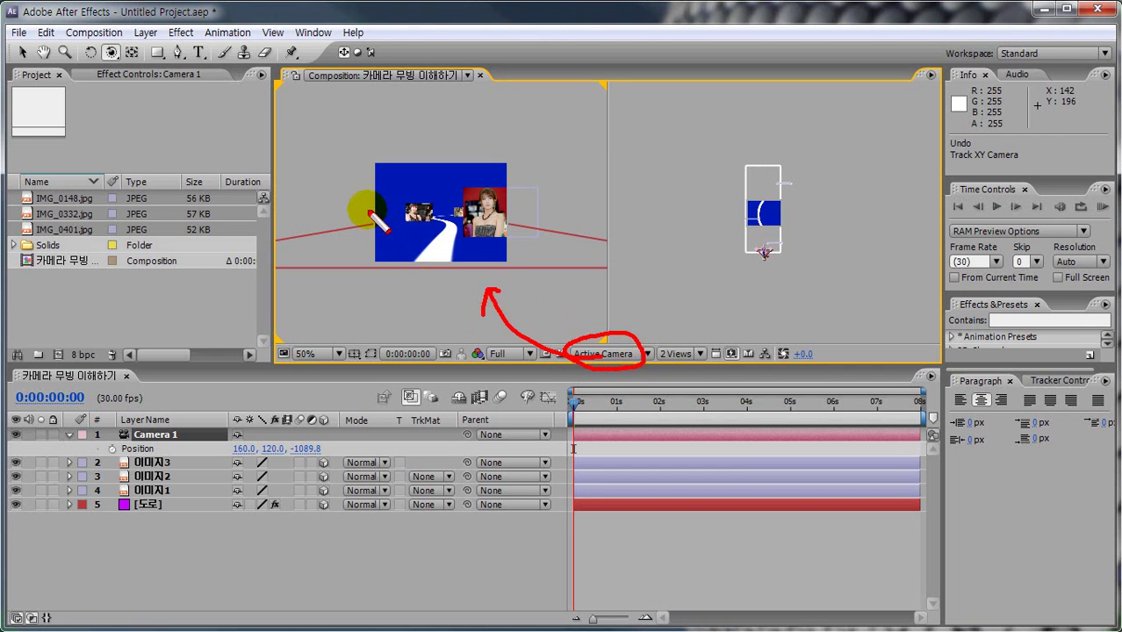
{"action": "mouse_move", "coordinate": [97, 50]}
{"action": "left_mouse_down"}
{"action": "mouse_move", "coordinate": [103, 62]}
{"action": "mouse_move", "coordinate": [127, 53]}
{"action": "left_mouse_up"}
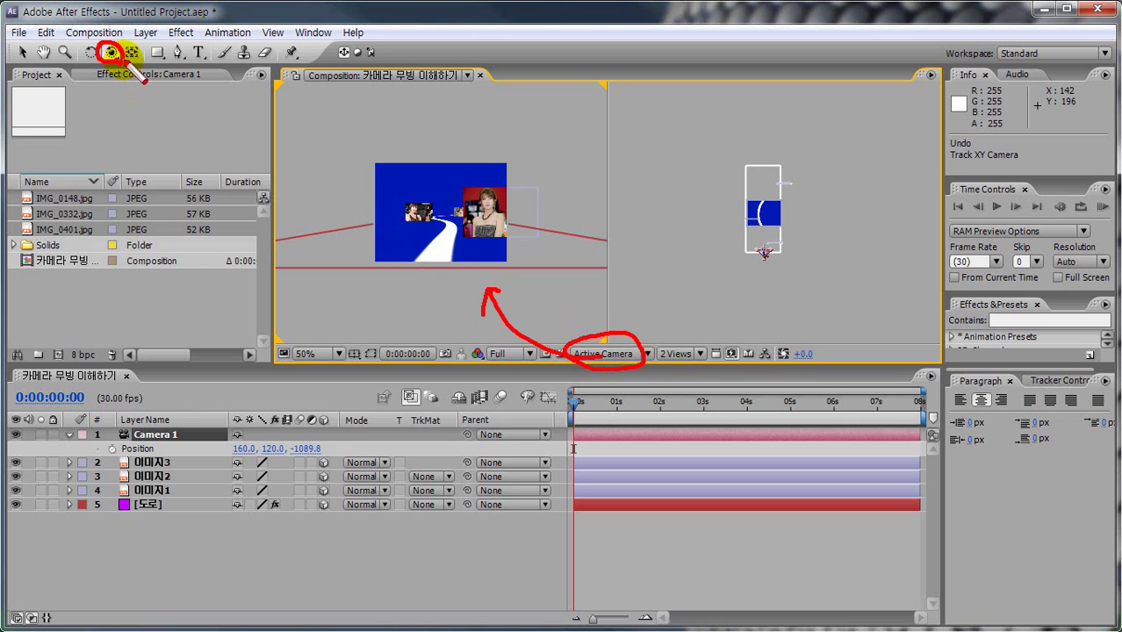
{"action": "mouse_move", "coordinate": [507, 283]}
{"action": "left_mouse_down"}
{"action": "mouse_move", "coordinate": [422, 300]}
{"action": "mouse_move", "coordinate": [347, 204]}
{"action": "mouse_move", "coordinate": [493, 137]}
{"action": "mouse_move", "coordinate": [536, 207]}
{"action": "mouse_move", "coordinate": [493, 296]}
{"action": "mouse_move", "coordinate": [416, 312]}
{"action": "mouse_move", "coordinate": [378, 212]}
{"action": "mouse_move", "coordinate": [464, 132]}
{"action": "mouse_move", "coordinate": [540, 222]}
{"action": "mouse_move", "coordinate": [474, 288]}
{"action": "left_mouse_up"}
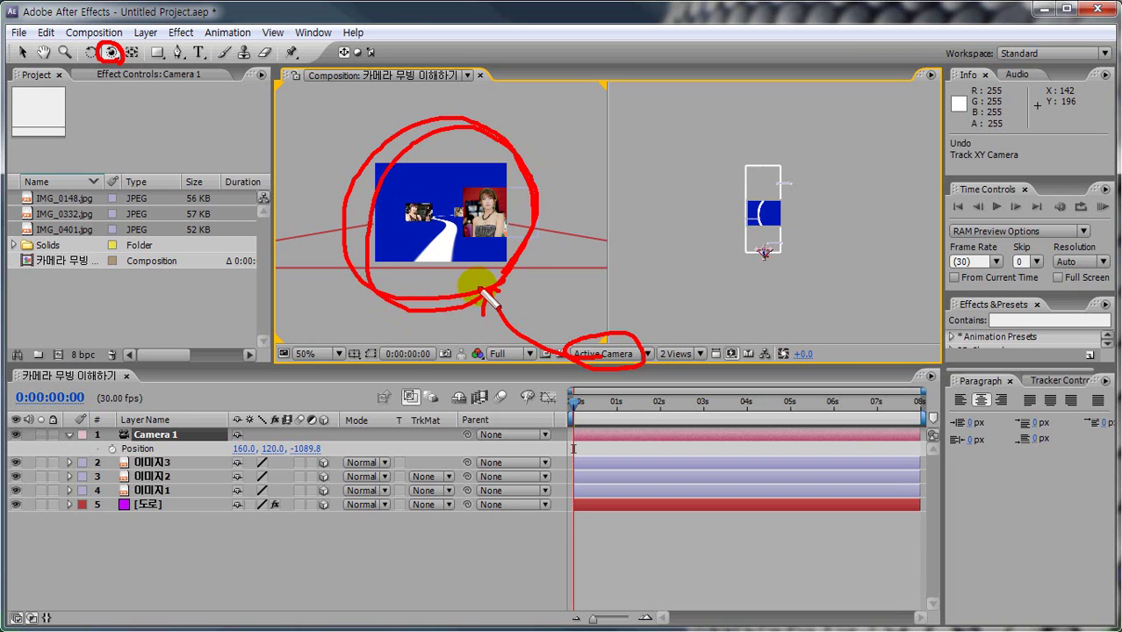
{"action": "mouse_move", "coordinate": [797, 279]}
{"action": "left_mouse_down"}
{"action": "mouse_move", "coordinate": [699, 266]}
{"action": "mouse_move", "coordinate": [754, 115]}
{"action": "mouse_move", "coordinate": [845, 218]}
{"action": "mouse_move", "coordinate": [778, 284]}
{"action": "left_mouse_up"}
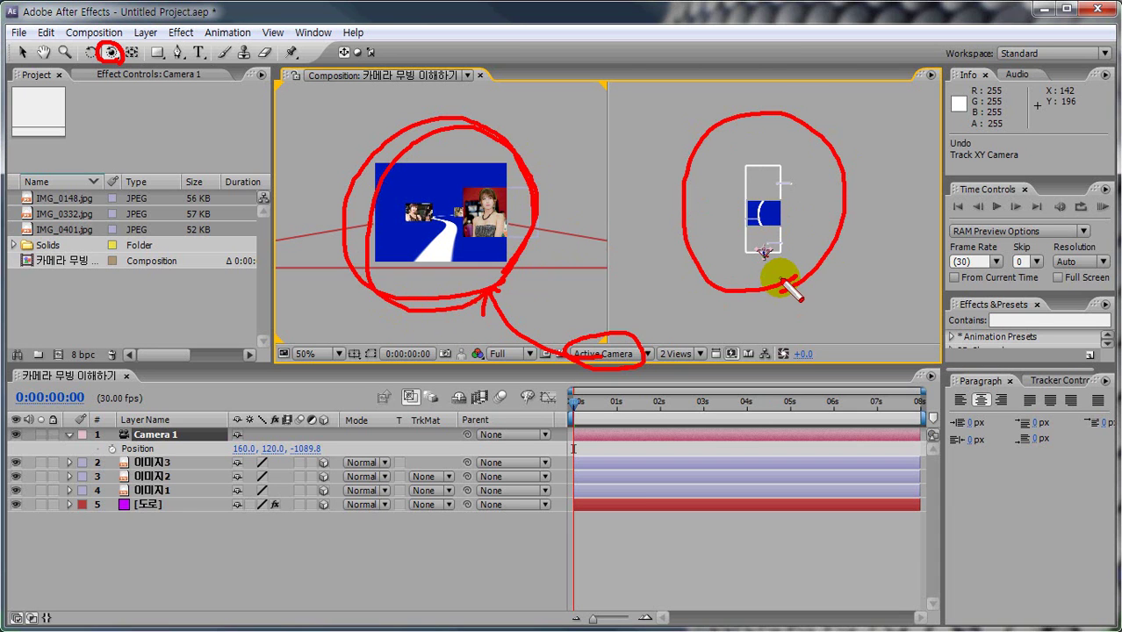
{"action": "key", "text": "Escape"}
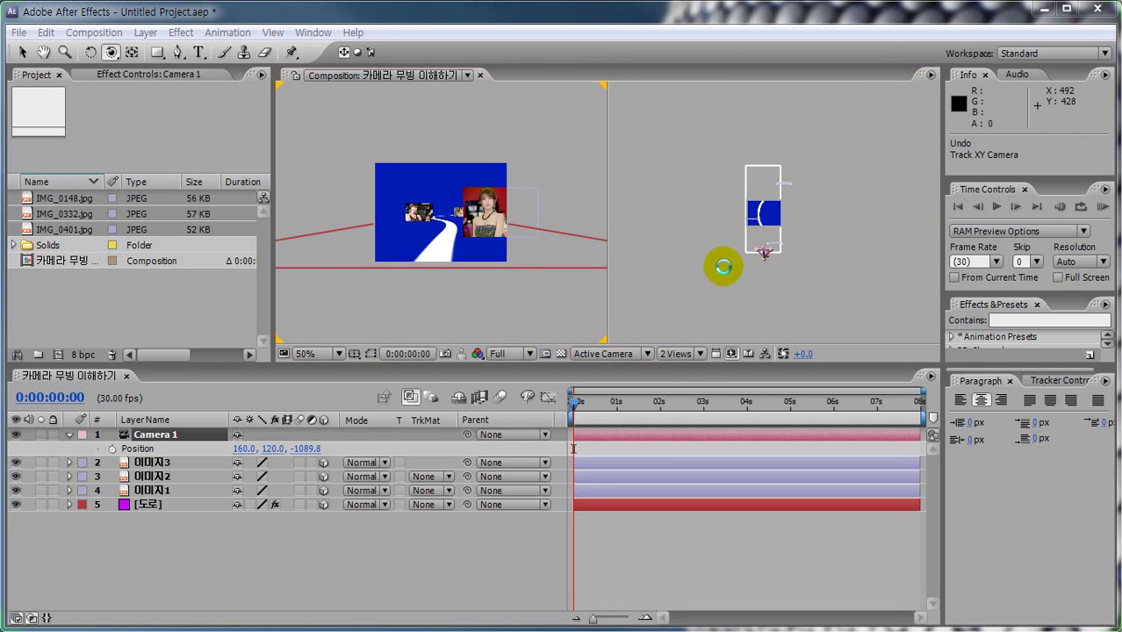
Show the scene from the Left and the Right in the second view, and return that view to Top
{"action": "left_click", "coordinate": [711, 260]}
{"action": "left_click", "coordinate": [645, 354]}
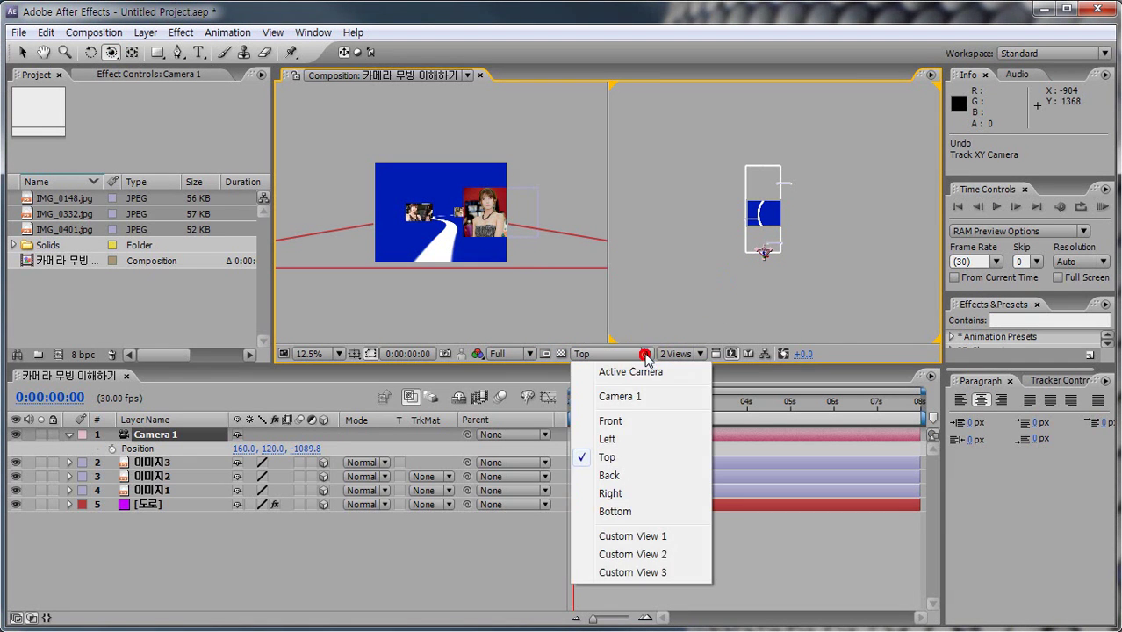
{"action": "left_click", "coordinate": [632, 439]}
{"action": "left_click", "coordinate": [646, 354]}
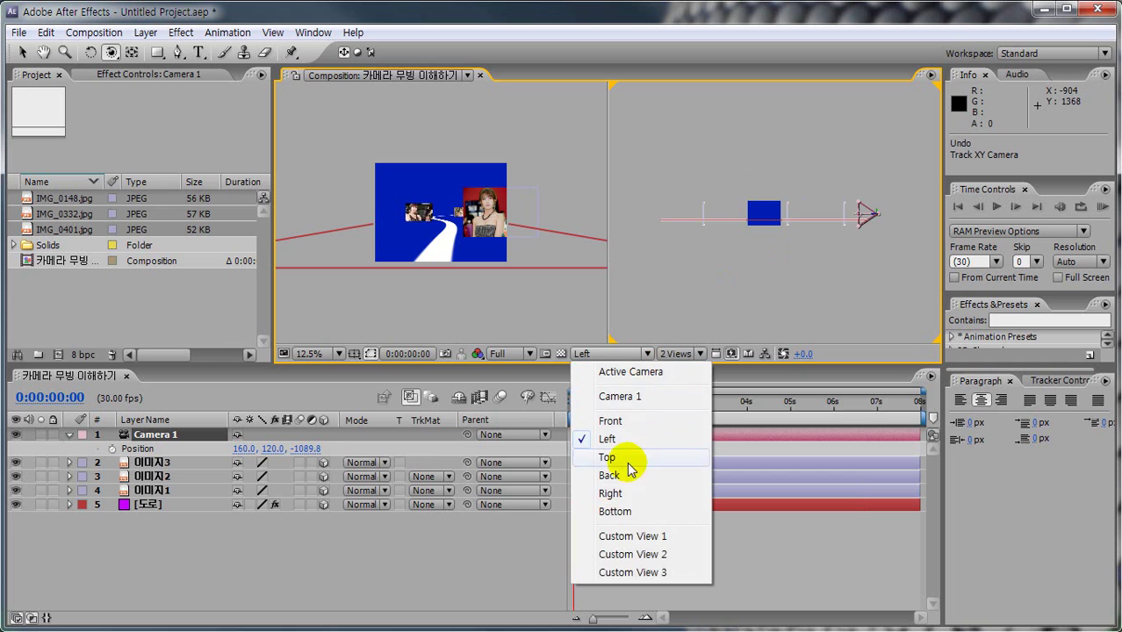
{"action": "left_click", "coordinate": [606, 494]}
{"action": "left_click", "coordinate": [646, 354]}
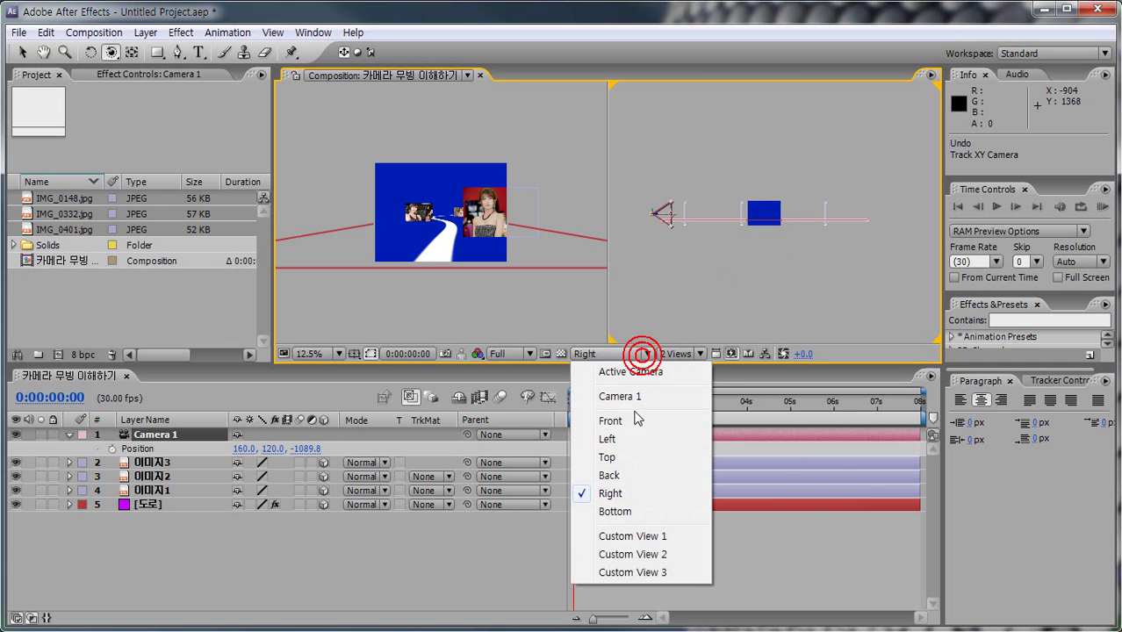
{"action": "left_click", "coordinate": [615, 457]}
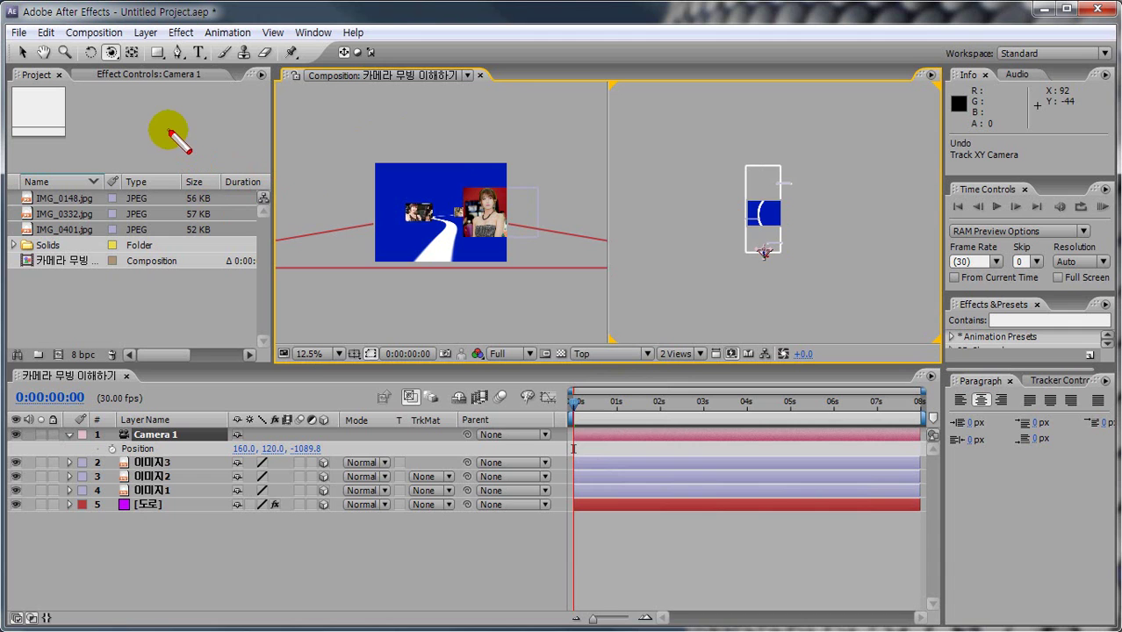
{"action": "mouse_move", "coordinate": [786, 283]}
{"action": "left_mouse_down"}
{"action": "mouse_move", "coordinate": [682, 205]}
{"action": "mouse_move", "coordinate": [814, 152]}
{"action": "mouse_move", "coordinate": [808, 285]}
{"action": "mouse_move", "coordinate": [796, 301]}
{"action": "mouse_move", "coordinate": [690, 206]}
{"action": "mouse_move", "coordinate": [815, 204]}
{"action": "mouse_move", "coordinate": [807, 283]}
{"action": "left_mouse_up"}
{"action": "mouse_move", "coordinate": [500, 303]}
{"action": "left_mouse_down"}
{"action": "mouse_move", "coordinate": [449, 304]}
{"action": "mouse_move", "coordinate": [412, 181]}
{"action": "mouse_move", "coordinate": [539, 243]}
{"action": "mouse_move", "coordinate": [515, 299]}
{"action": "left_mouse_up"}
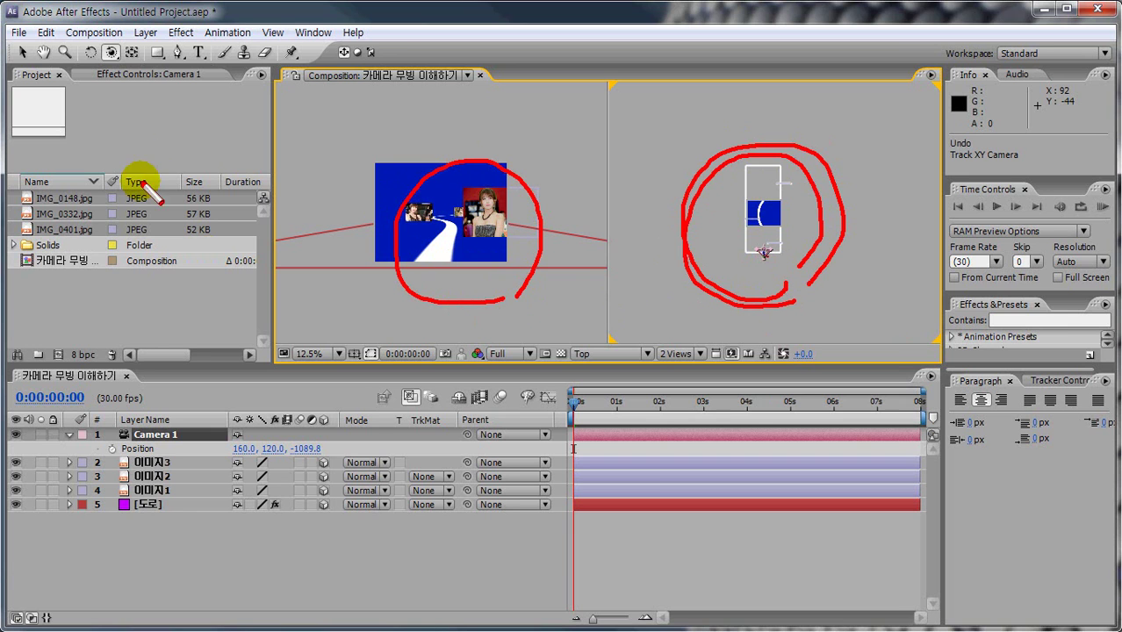
{"action": "left_click", "coordinate": [110, 53]}
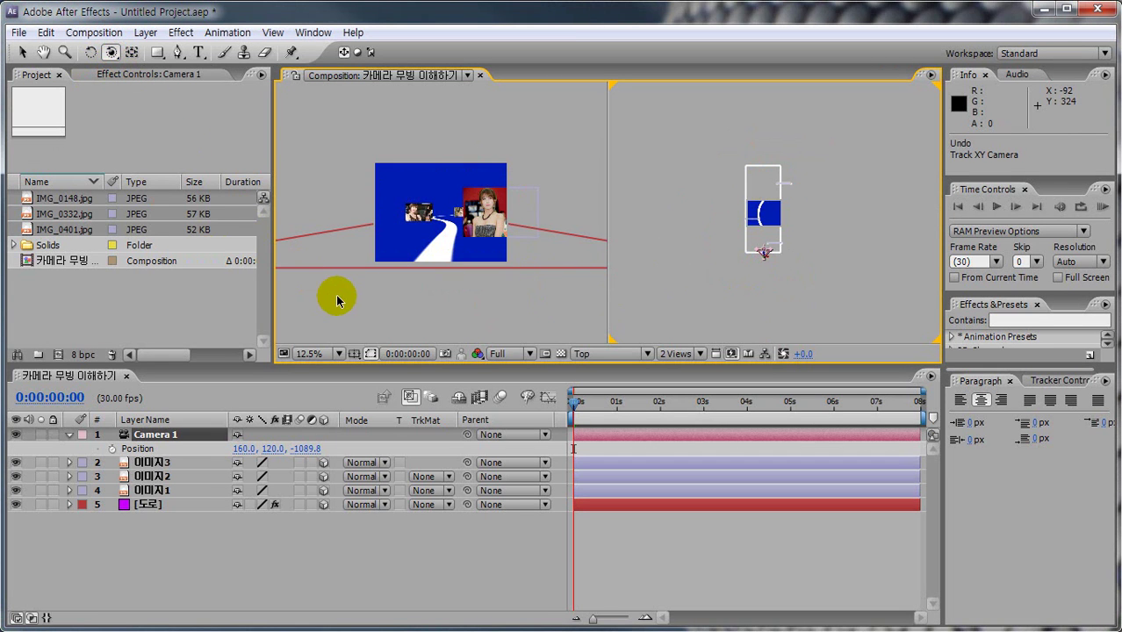
{"action": "mouse_move", "coordinate": [124, 457]}
{"action": "left_mouse_down"}
{"action": "mouse_move", "coordinate": [301, 458]}
{"action": "mouse_move", "coordinate": [285, 467]}
{"action": "mouse_move", "coordinate": [231, 455]}
{"action": "mouse_move", "coordinate": [330, 444]}
{"action": "mouse_move", "coordinate": [323, 463]}
{"action": "mouse_move", "coordinate": [268, 463]}
{"action": "left_mouse_up"}
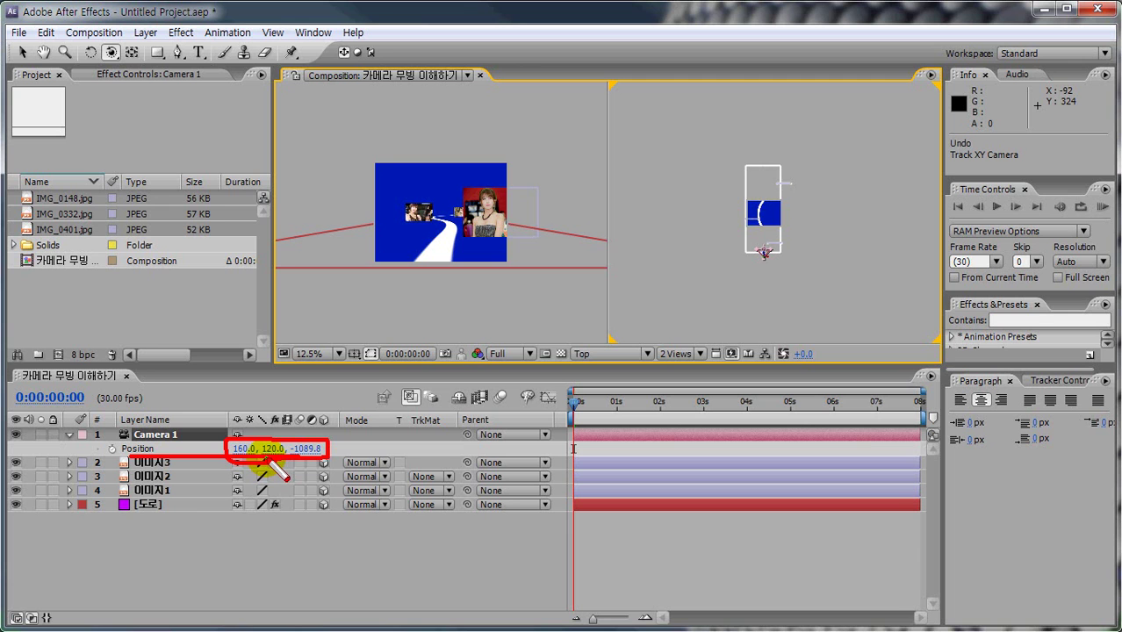
{"action": "key", "text": "Escape"}
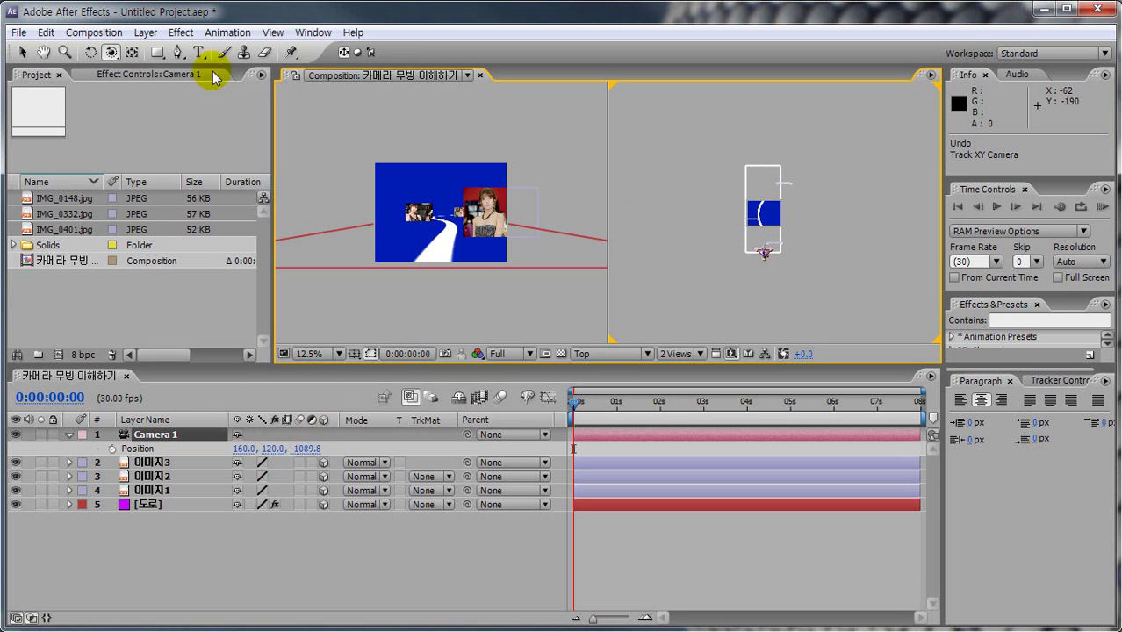
Scale the Top view to about 729% with the Track Z Camera tool and magnify it to 200%, framing Camera 1 at the road's start
{"action": "left_click_drag", "start_coordinate": [111, 52], "coordinate": [155, 89]}
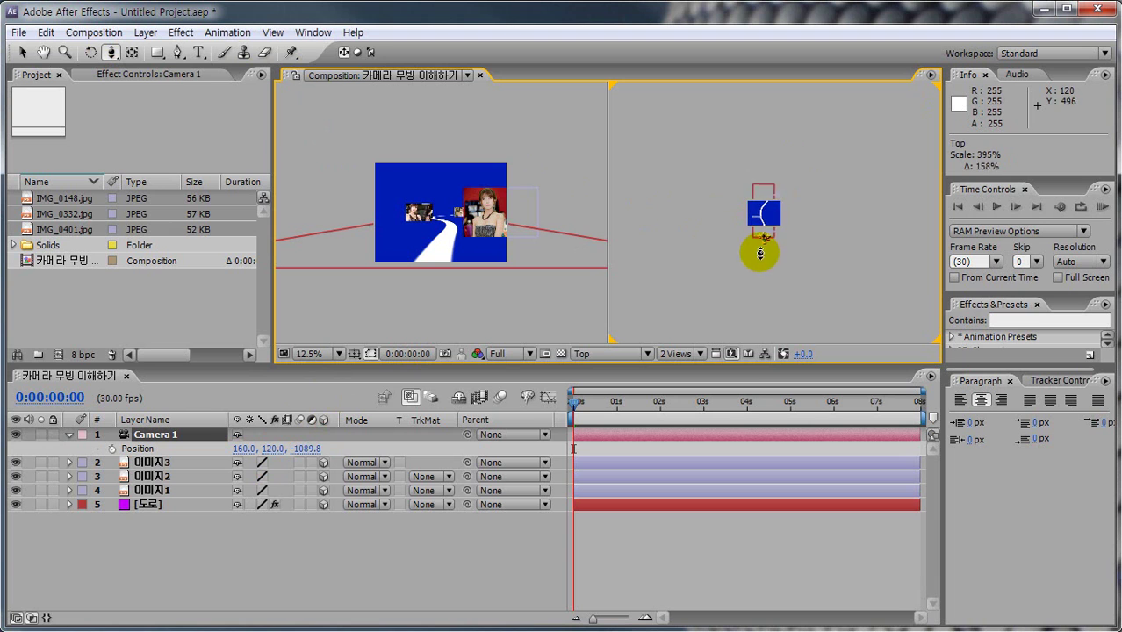
{"action": "mouse_move", "coordinate": [763, 309]}
{"action": "left_mouse_down"}
{"action": "mouse_move", "coordinate": [764, 333]}
{"action": "mouse_move", "coordinate": [770, 315]}
{"action": "left_mouse_up"}
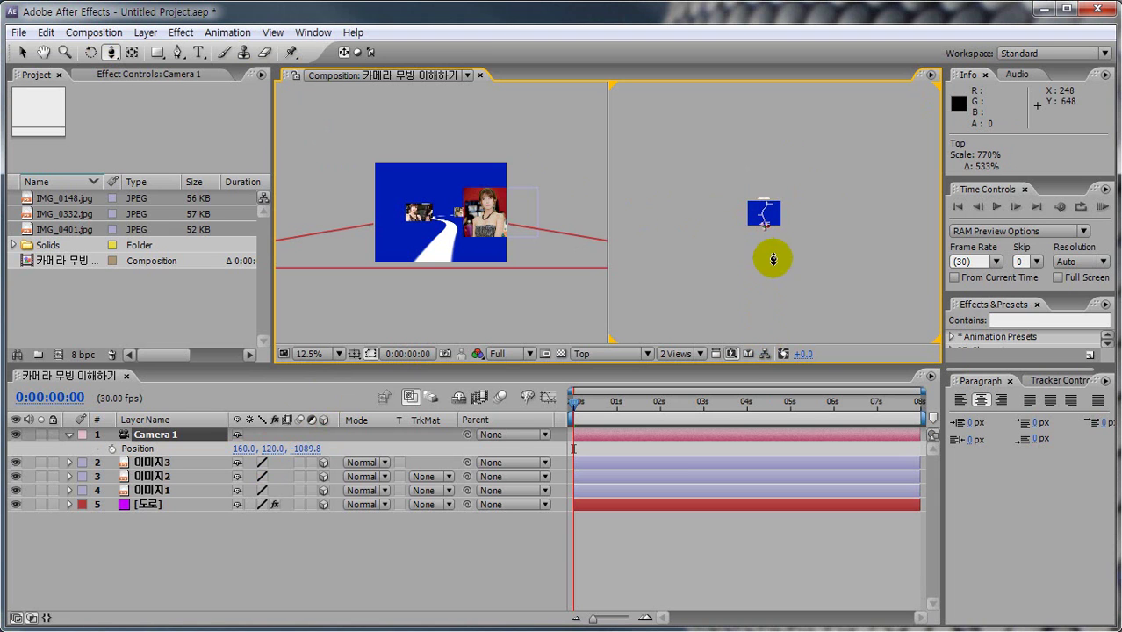
{"action": "key", "text": "period"}
{"action": "key", "text": "period"}
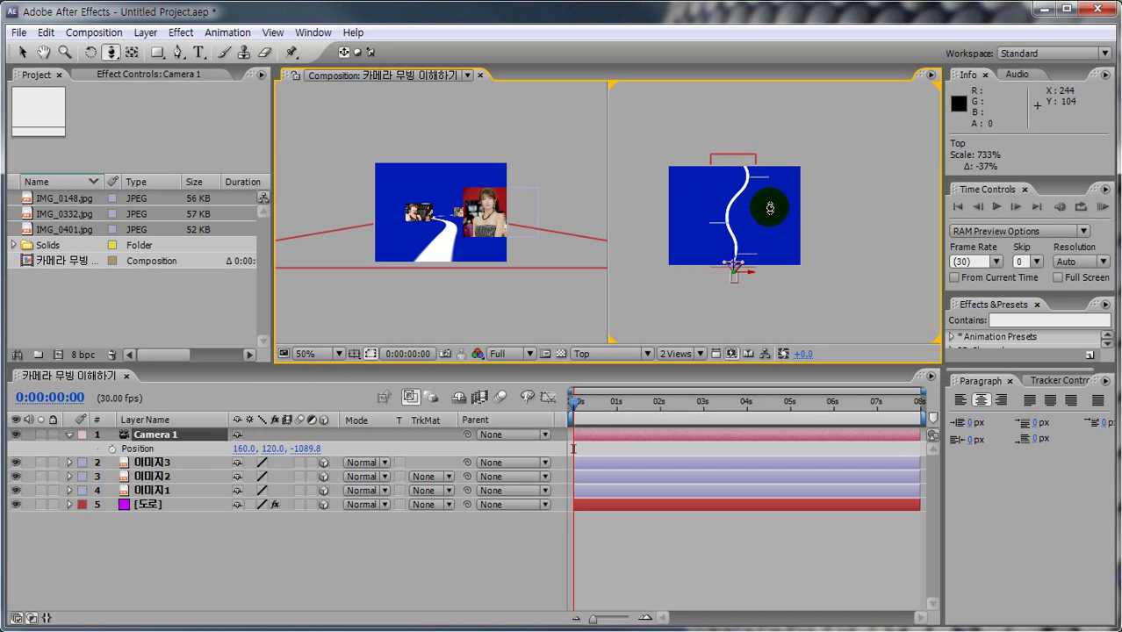
{"action": "key", "text": "period"}
{"action": "key", "text": "period"}
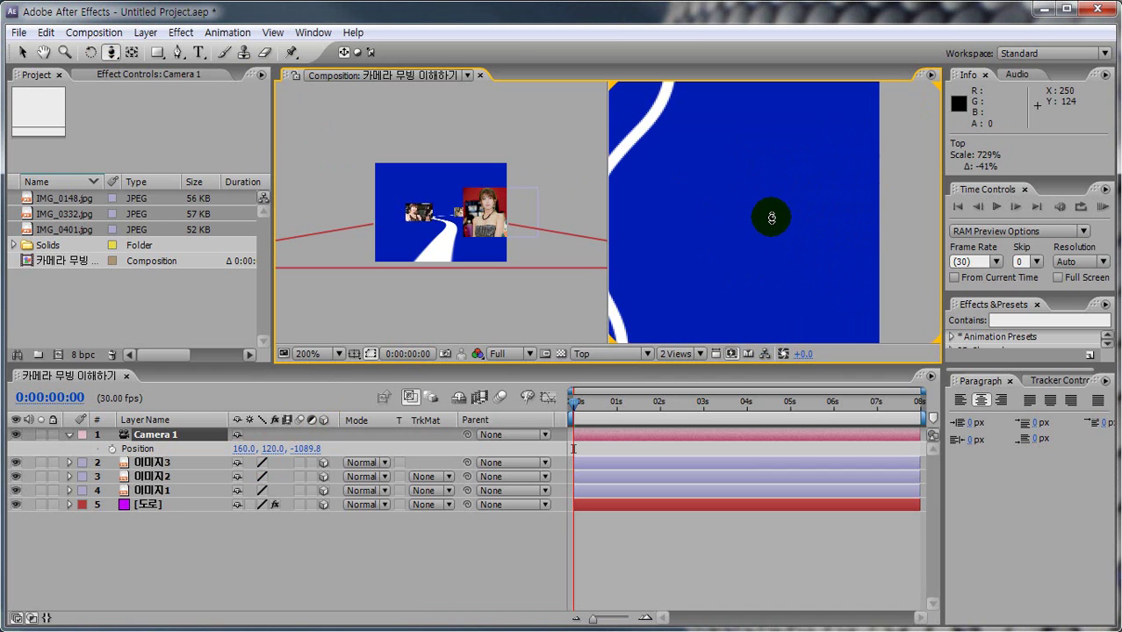
{"action": "key", "text": "h"}
{"action": "left_click_drag", "start_coordinate": [734, 248], "coordinate": [791, 210]}
{"action": "key", "text": "c"}
{"action": "key", "text": "h"}
{"action": "key", "text": "c"}
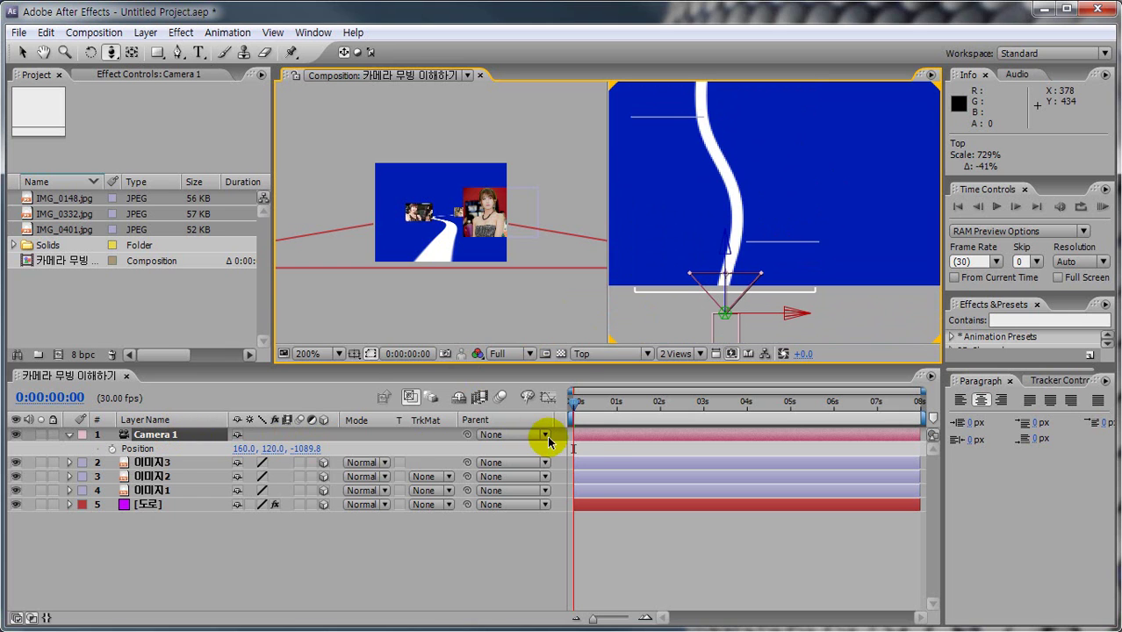
Enable keyframing for Camera 1's Position at 0:00:00:00
{"action": "mouse_move", "coordinate": [584, 498]}
{"action": "left_mouse_down"}
{"action": "mouse_move", "coordinate": [570, 375]}
{"action": "mouse_move", "coordinate": [584, 410]}
{"action": "mouse_move", "coordinate": [587, 520]}
{"action": "mouse_move", "coordinate": [580, 407]}
{"action": "mouse_move", "coordinate": [574, 575]}
{"action": "left_mouse_up"}
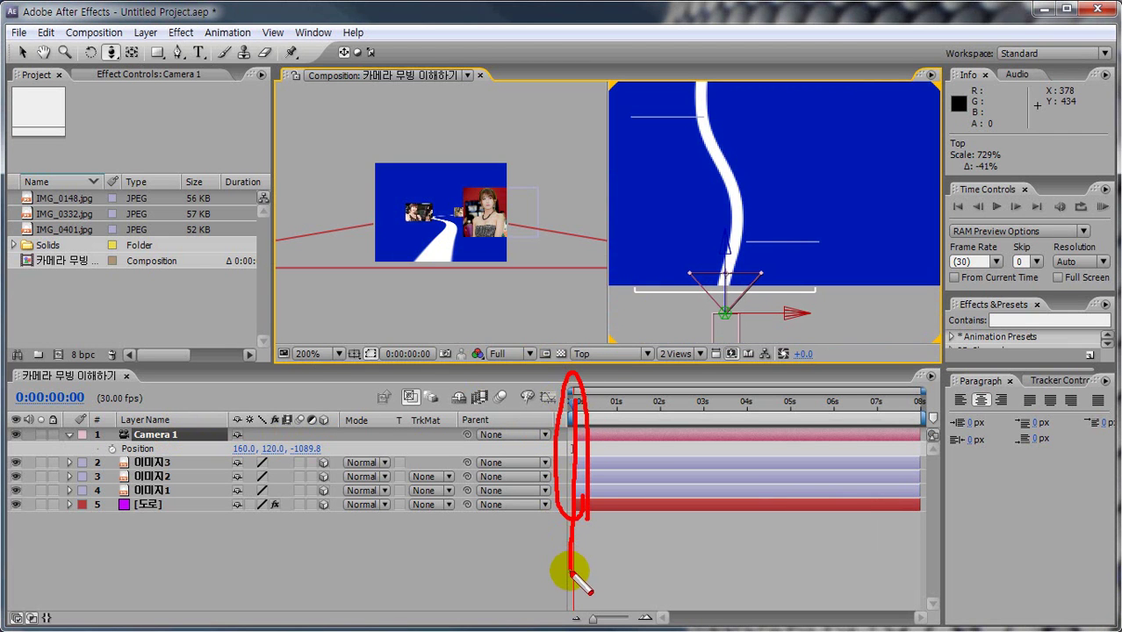
{"action": "key", "text": "Escape"}
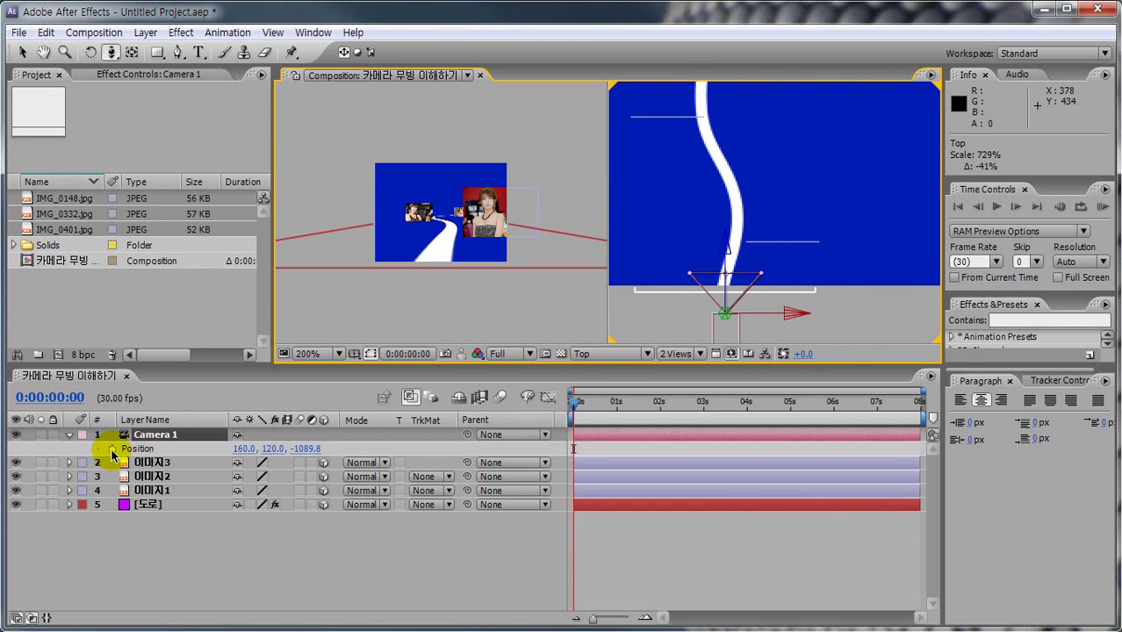
{"action": "left_click", "coordinate": [113, 449]}
{"action": "left_click", "coordinate": [138, 447]}
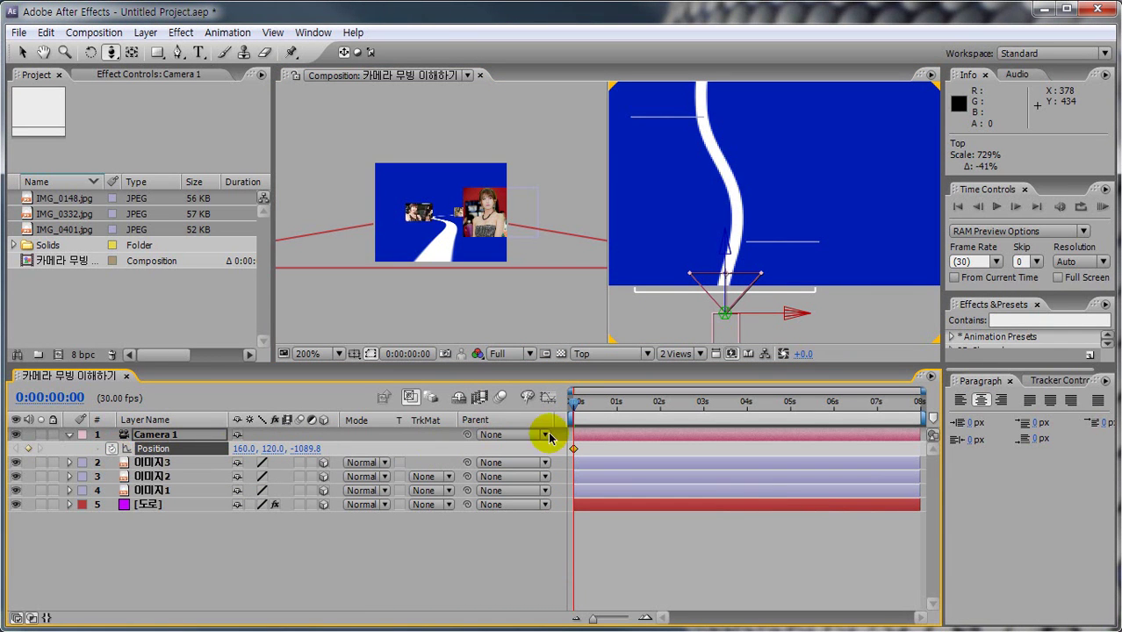
At 0:00:01:00, move Camera 1 onto the road in the Top view, to Position about 214.7, 120, -619.5
{"action": "left_click_drag", "start_coordinate": [578, 405], "coordinate": [620, 409]}
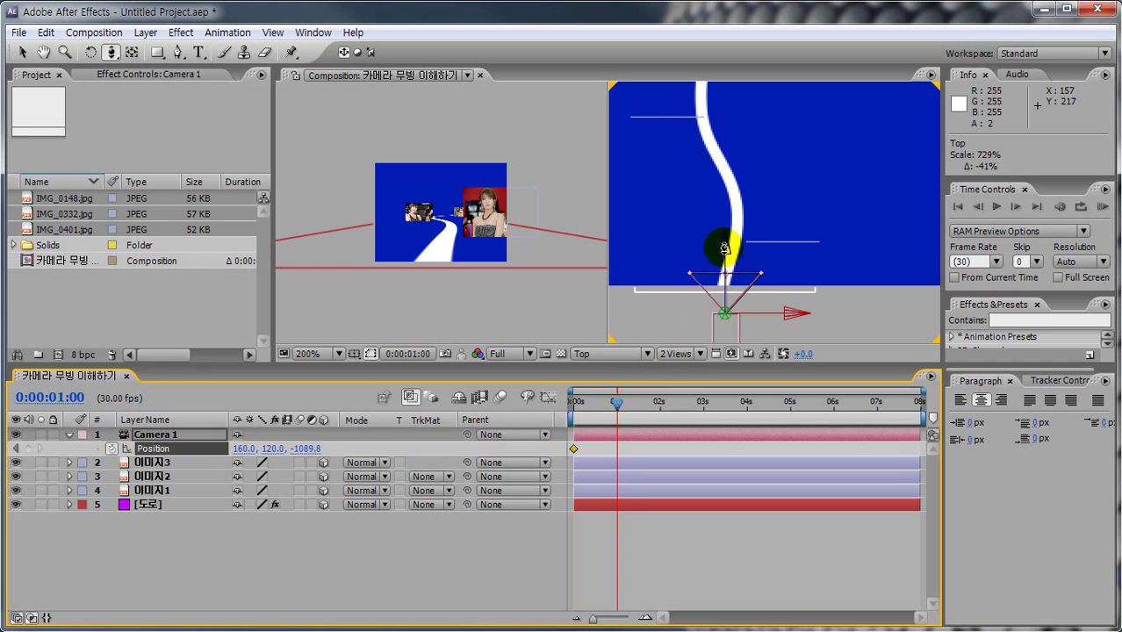
{"action": "left_click", "coordinate": [23, 53]}
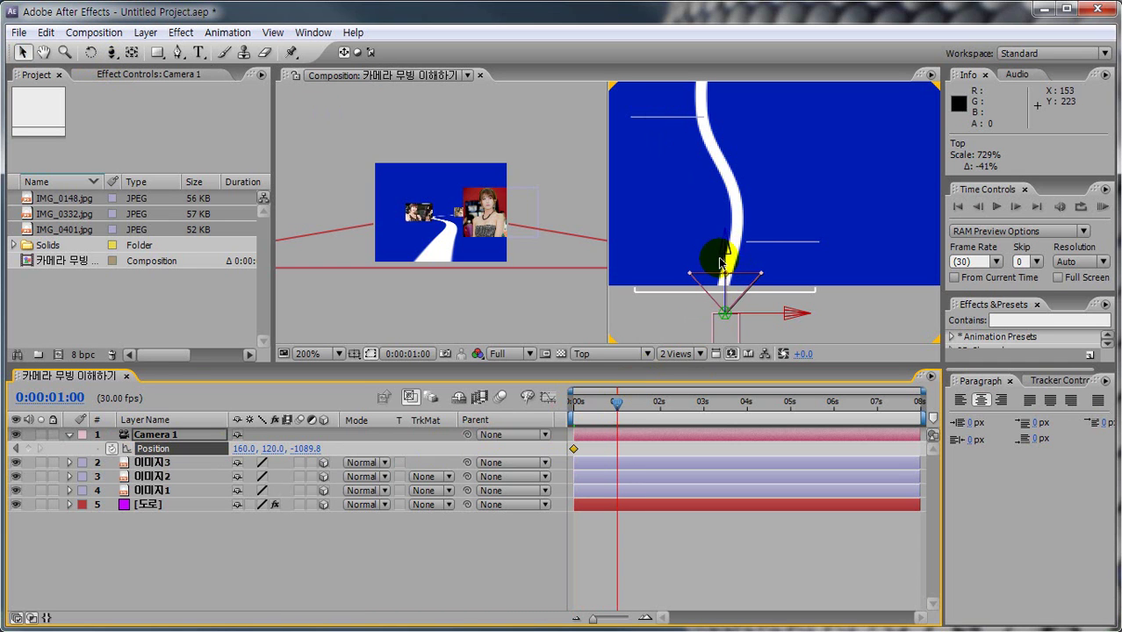
{"action": "left_click_drag", "start_coordinate": [727, 252], "coordinate": [725, 220]}
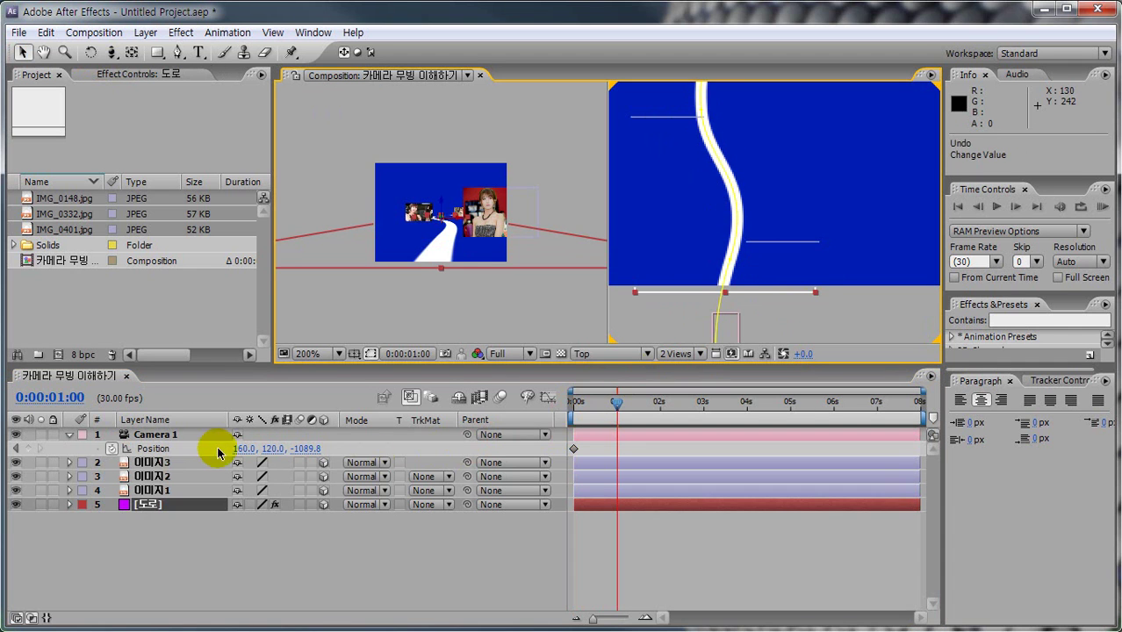
{"action": "left_click", "coordinate": [190, 435]}
{"action": "left_click_drag", "start_coordinate": [727, 255], "coordinate": [744, 151]}
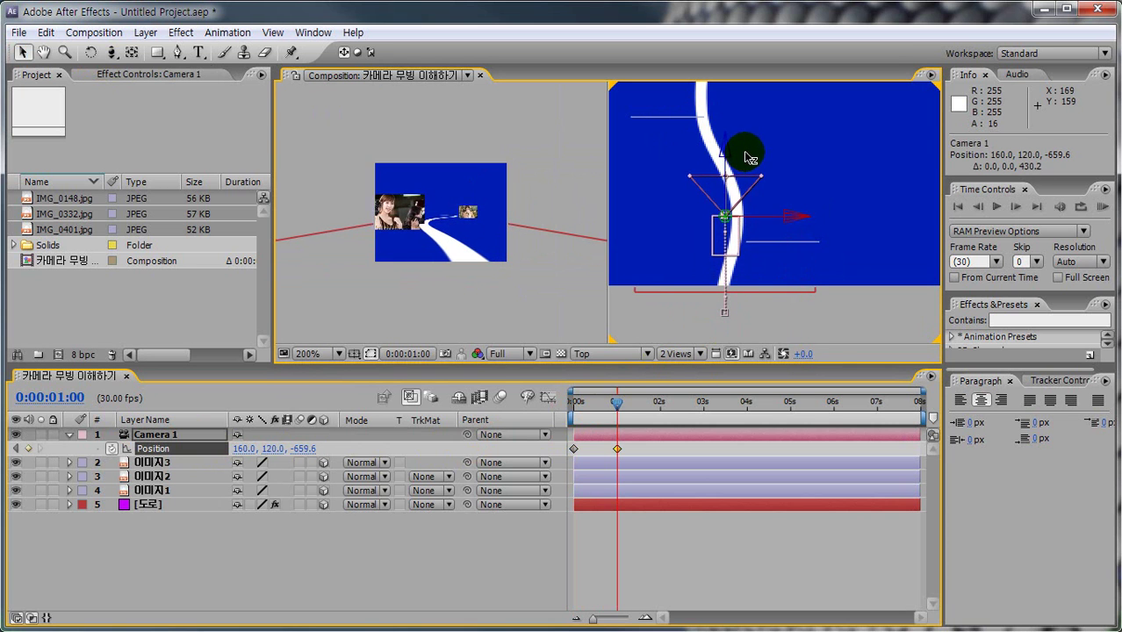
{"action": "left_click_drag", "start_coordinate": [796, 208], "coordinate": [810, 209]}
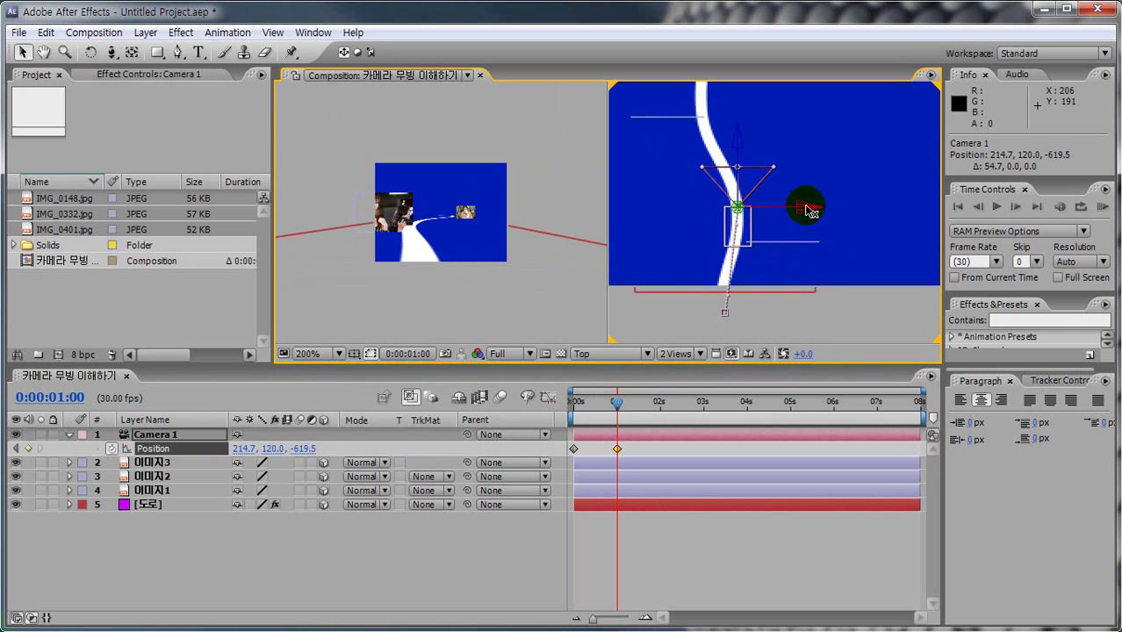
At 0:00:02:00, move Camera 1 further along the road's curve, to Position about 68.9, 120, -298.7
{"action": "left_click_drag", "start_coordinate": [618, 403], "coordinate": [662, 402]}
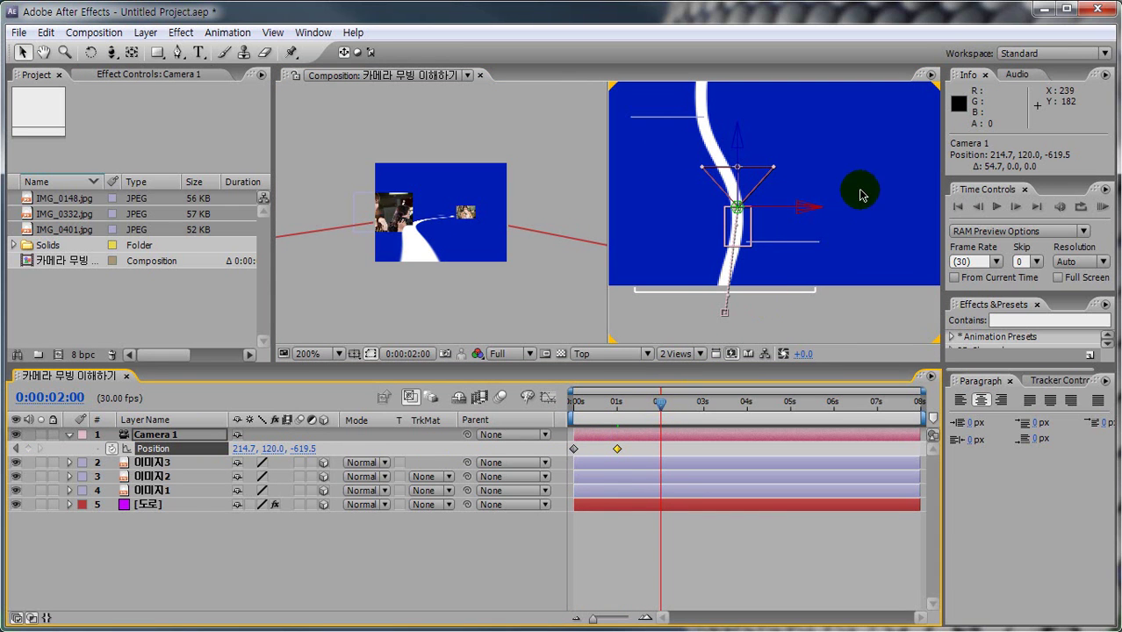
{"action": "left_click_drag", "start_coordinate": [739, 172], "coordinate": [710, 84]}
{"action": "left_click_drag", "start_coordinate": [806, 141], "coordinate": [729, 110]}
{"action": "left_click_drag", "start_coordinate": [807, 141], "coordinate": [776, 195]}
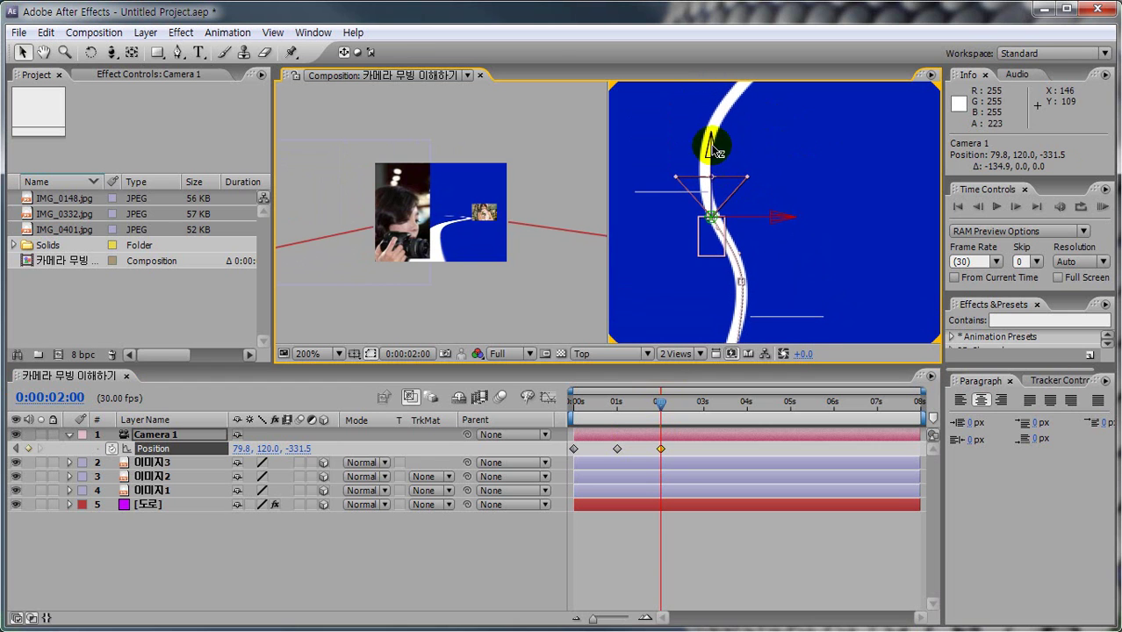
{"action": "mouse_move", "coordinate": [776, 200]}
{"action": "left_mouse_down"}
{"action": "mouse_move", "coordinate": [775, 213]}
{"action": "mouse_move", "coordinate": [762, 211]}
{"action": "left_mouse_up"}
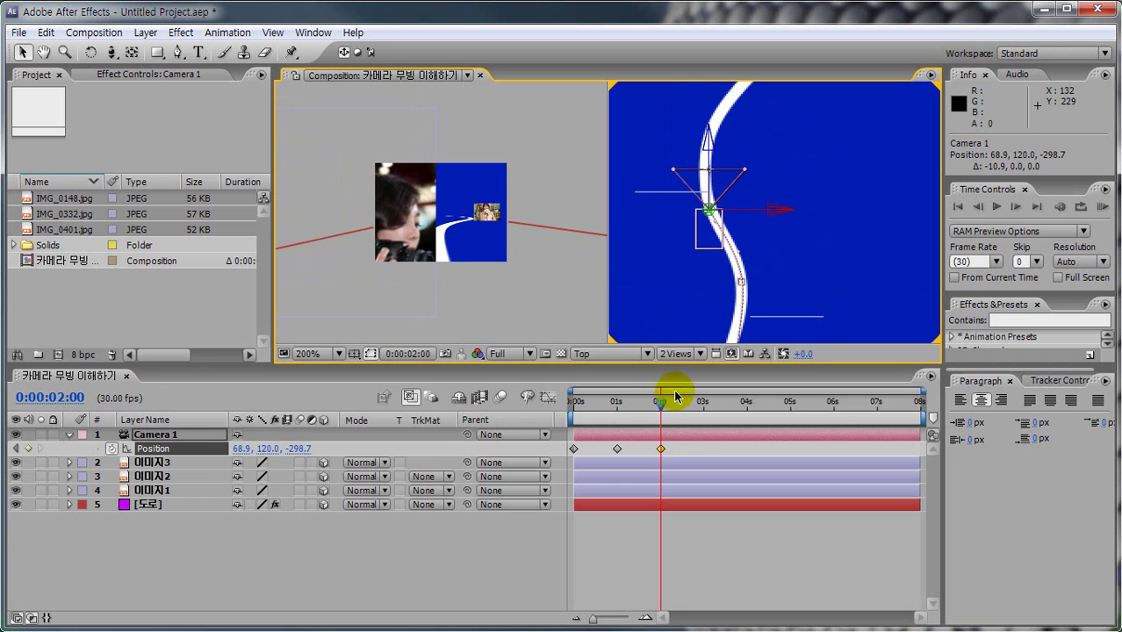
Move Camera 1 along the road to Position about 68.9, 120, 14.8 at 0:00:03:01 and about 335, 120, 390.3 at 0:00:04:01
{"action": "left_click_drag", "start_coordinate": [661, 407], "coordinate": [703, 410]}
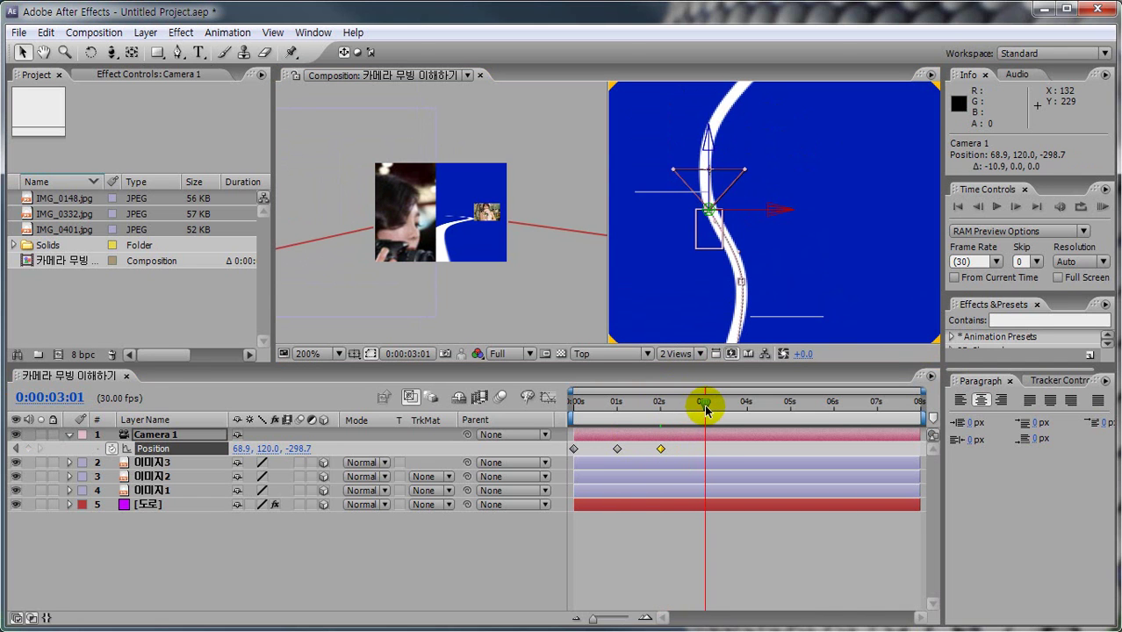
{"action": "left_click_drag", "start_coordinate": [709, 211], "coordinate": [716, 68]}
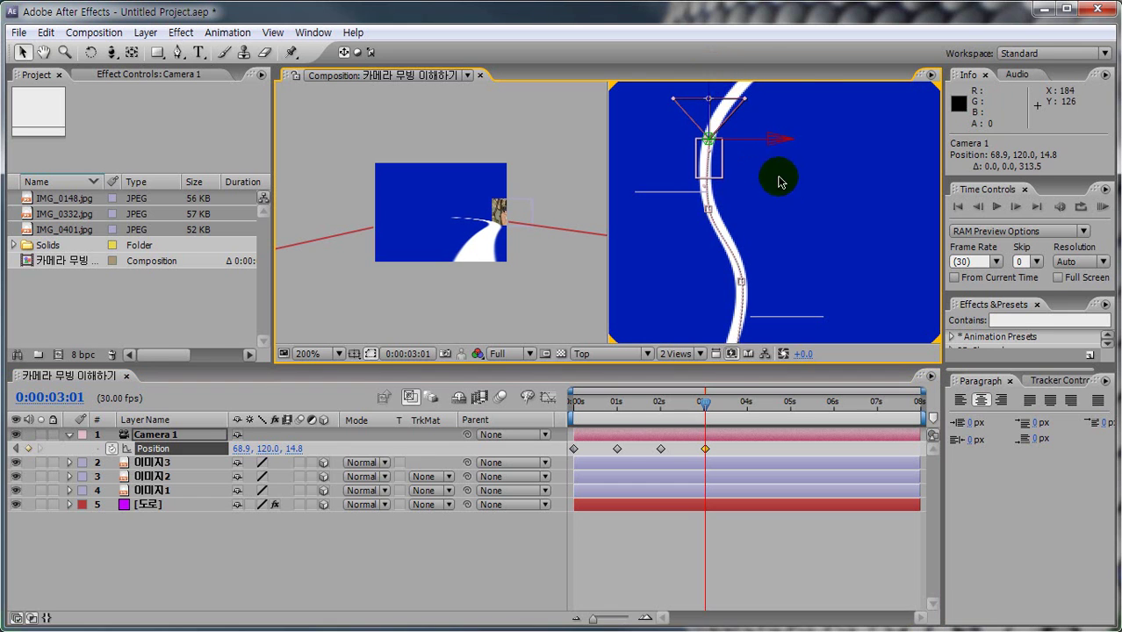
{"action": "scroll", "coordinate": [773, 167], "scroll_direction": "up", "scroll_amount": 3}
{"action": "left_click", "coordinate": [710, 406]}
{"action": "left_click_drag", "start_coordinate": [710, 405], "coordinate": [748, 404]}
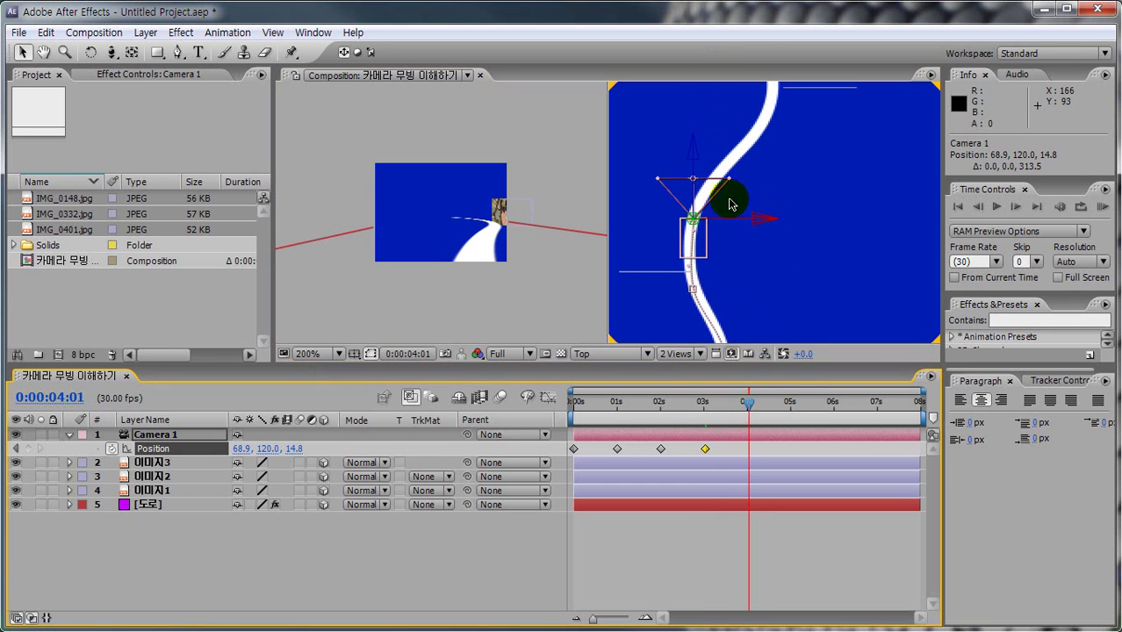
{"action": "left_click_drag", "start_coordinate": [691, 158], "coordinate": [708, 76]}
{"action": "left_click_drag", "start_coordinate": [764, 136], "coordinate": [840, 131]}
{"action": "key", "text": "space"}
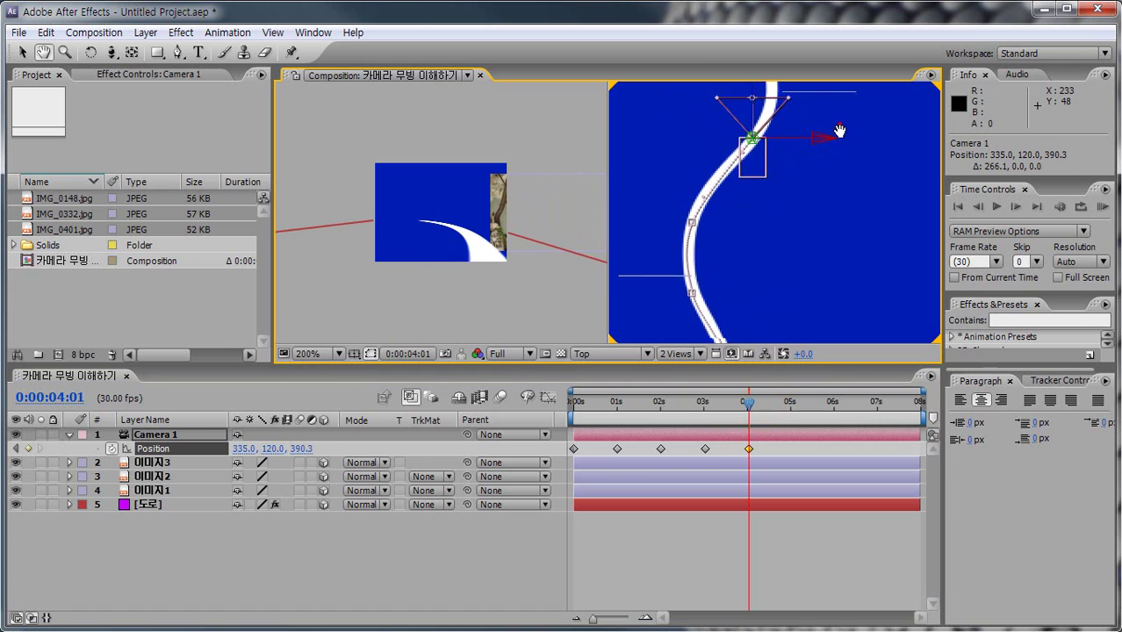